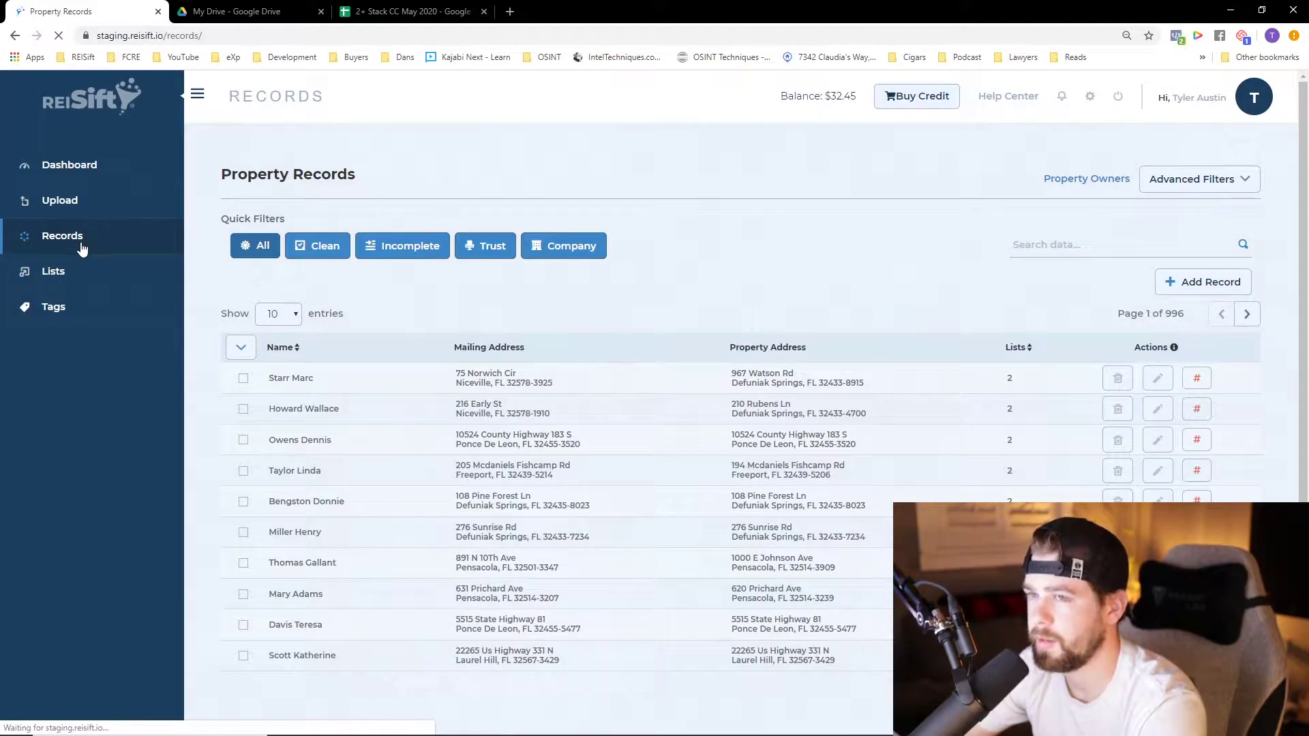
Filter the property records to Clean ones with Numbers set to Yes
{"action": "left_click", "coordinate": [326, 251]}
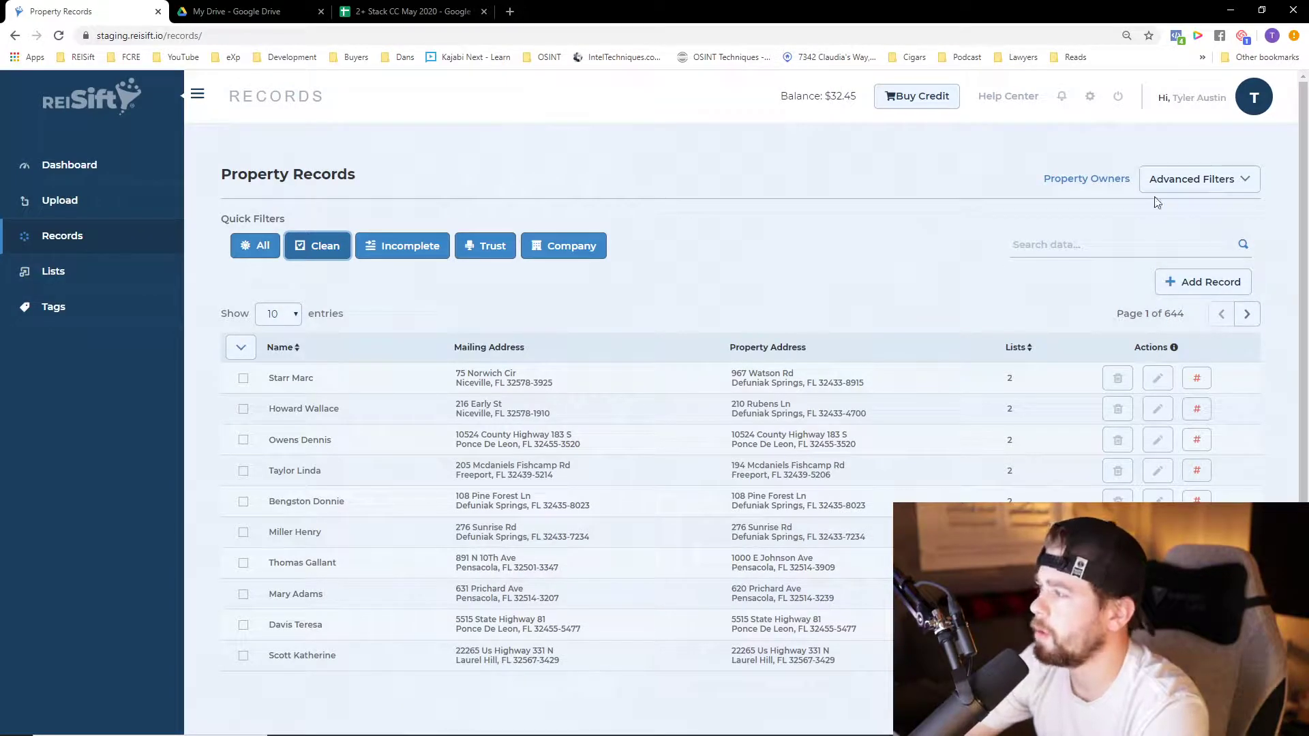
{"action": "left_click", "coordinate": [1166, 181]}
{"action": "left_click", "coordinate": [730, 446]}
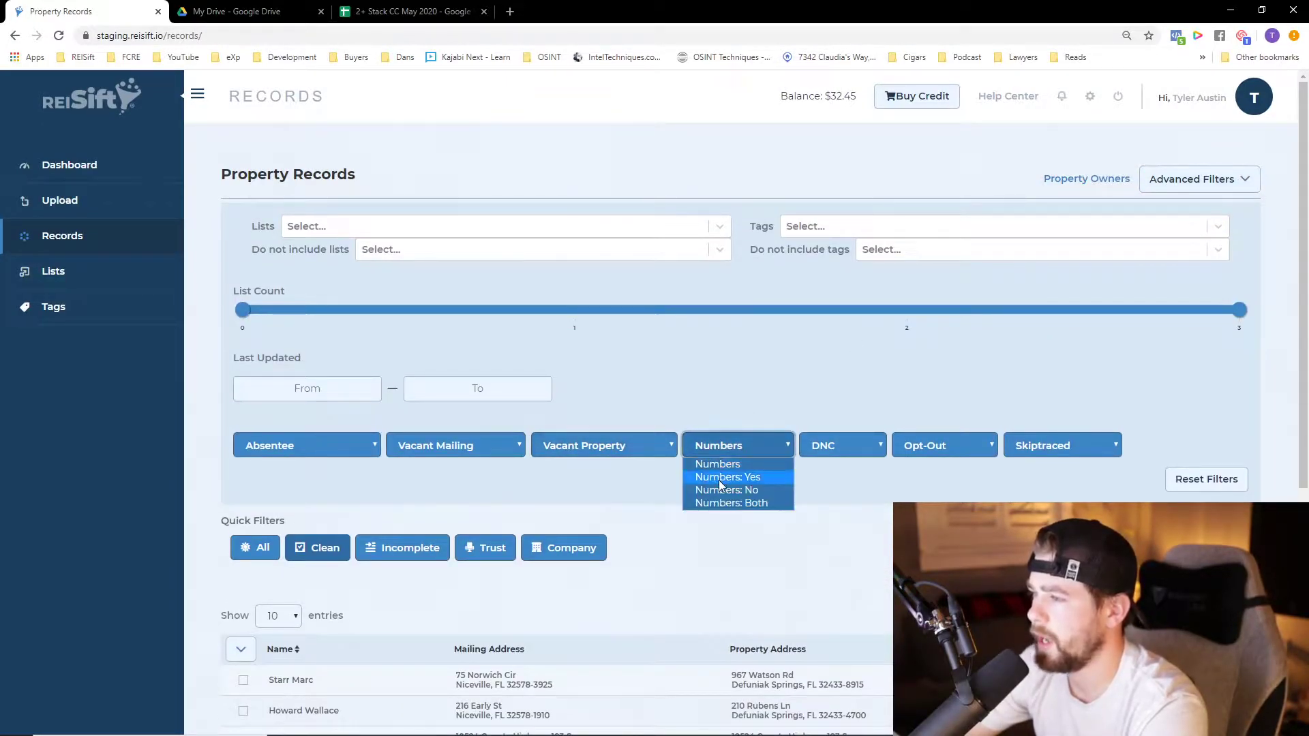
{"action": "left_click", "coordinate": [721, 477]}
Examine the phone numbers stored in the first filtered record and return to the filtered list
{"action": "scroll", "coordinate": [1092, 481], "scroll_direction": "down", "scroll_amount": 3}
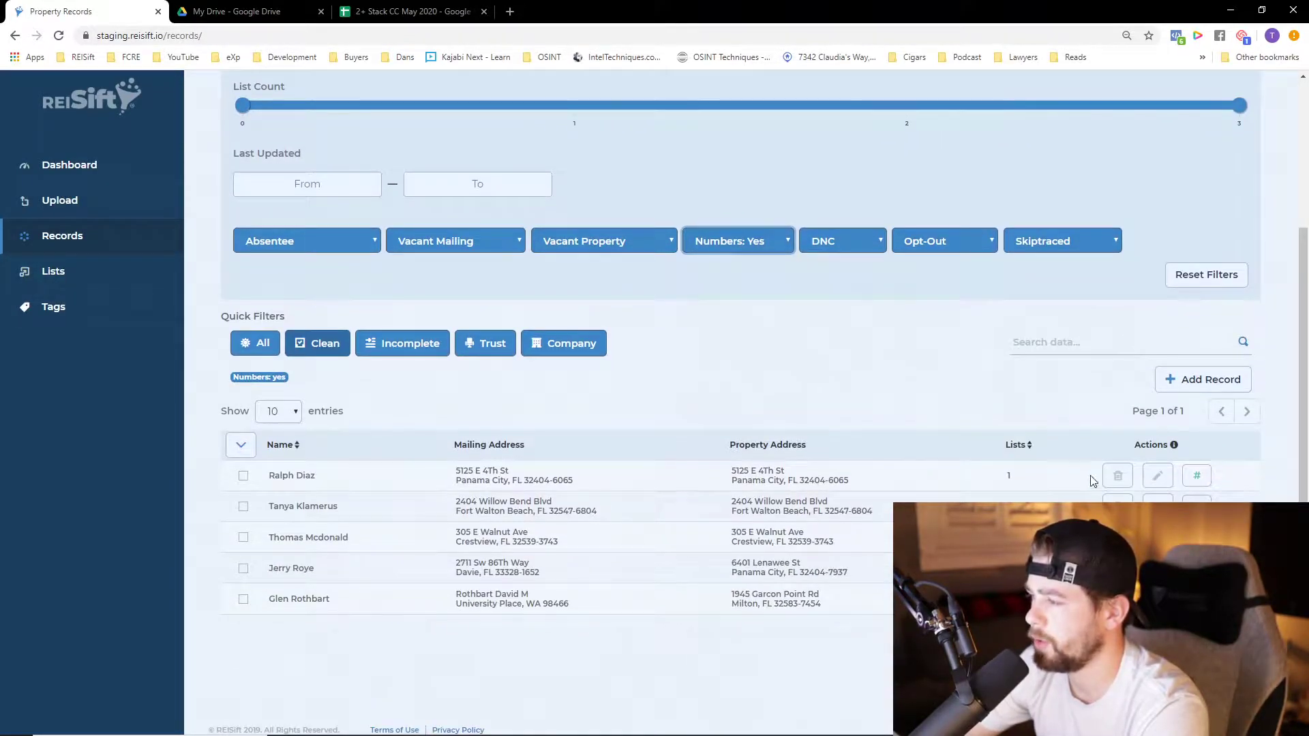
{"action": "left_click", "coordinate": [1158, 478]}
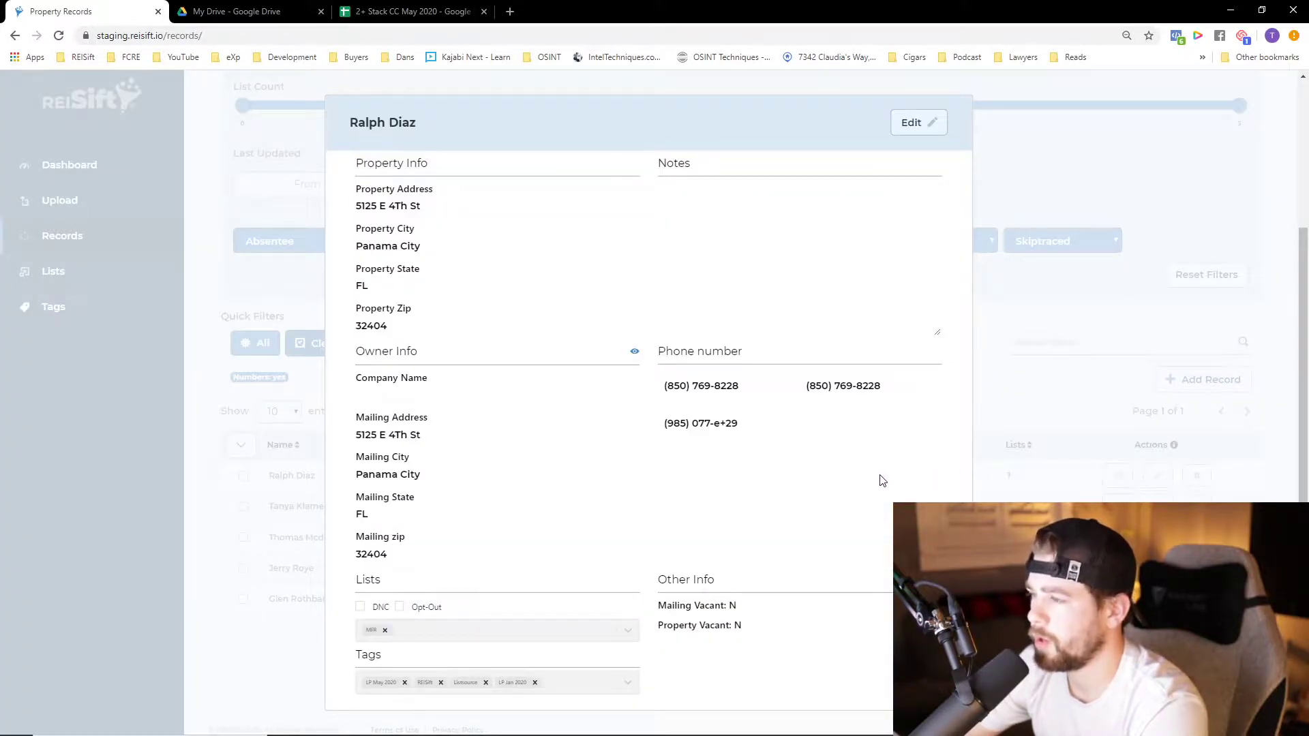
{"action": "left_click", "coordinate": [1069, 392]}
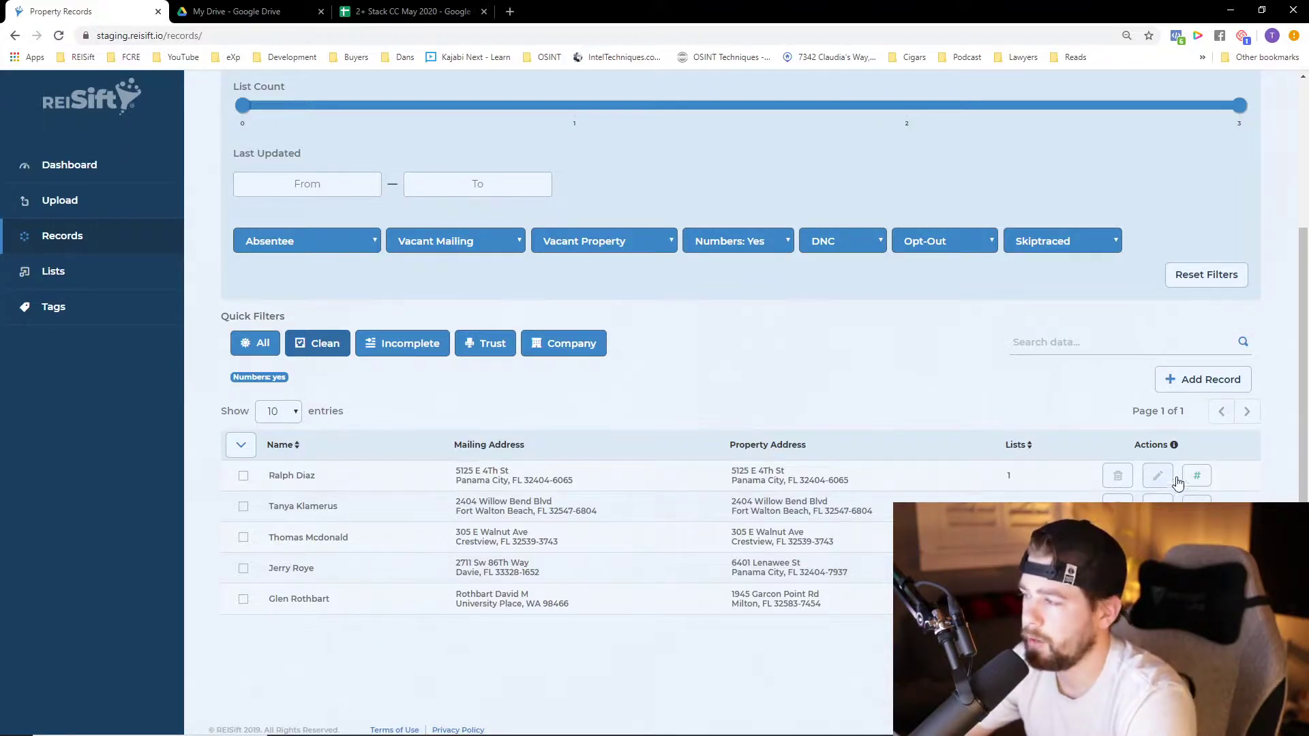
{"action": "scroll", "coordinate": [1036, 539], "scroll_direction": "up", "scroll_amount": 1}
{"action": "scroll", "coordinate": [1036, 539], "scroll_direction": "up", "scroll_amount": 2}
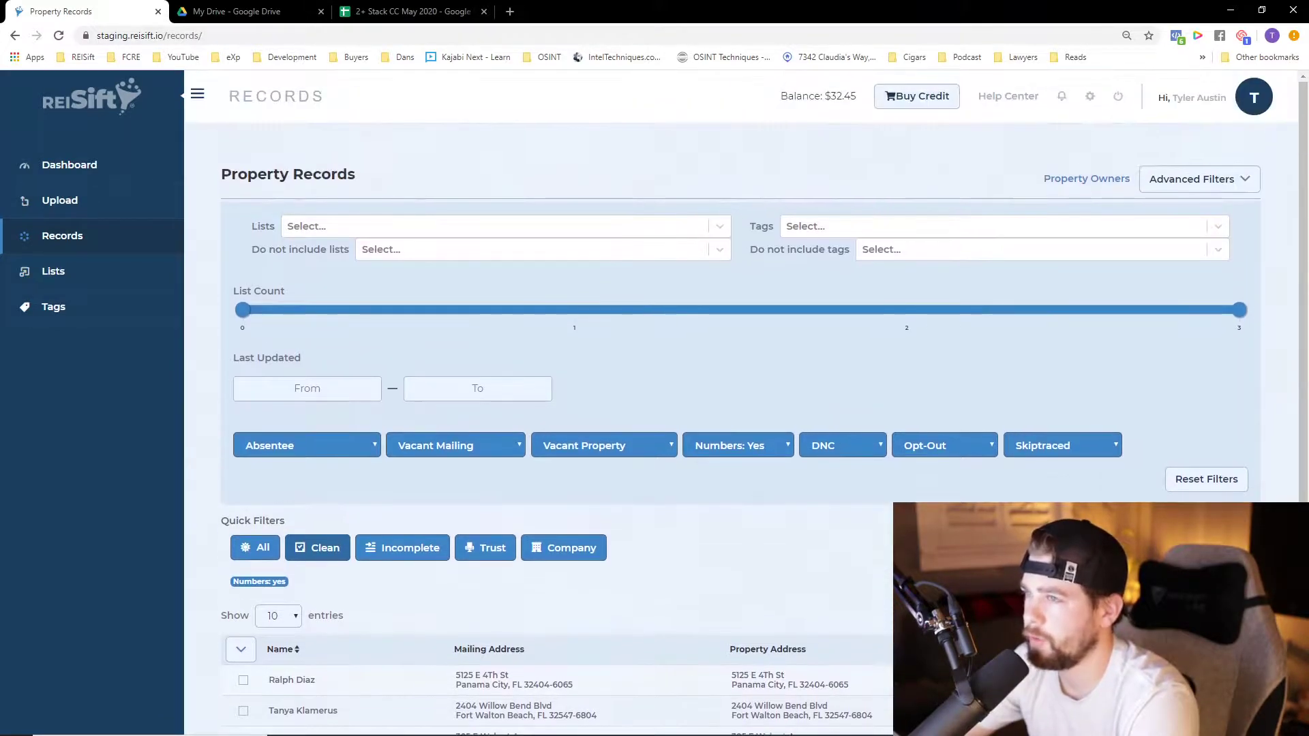
{"action": "scroll", "coordinate": [1090, 477], "scroll_direction": "down", "scroll_amount": 3}
Open the first record for editing, examine the overlong entry in its third phone number field, and leave without saving
{"action": "left_click", "coordinate": [1152, 475]}
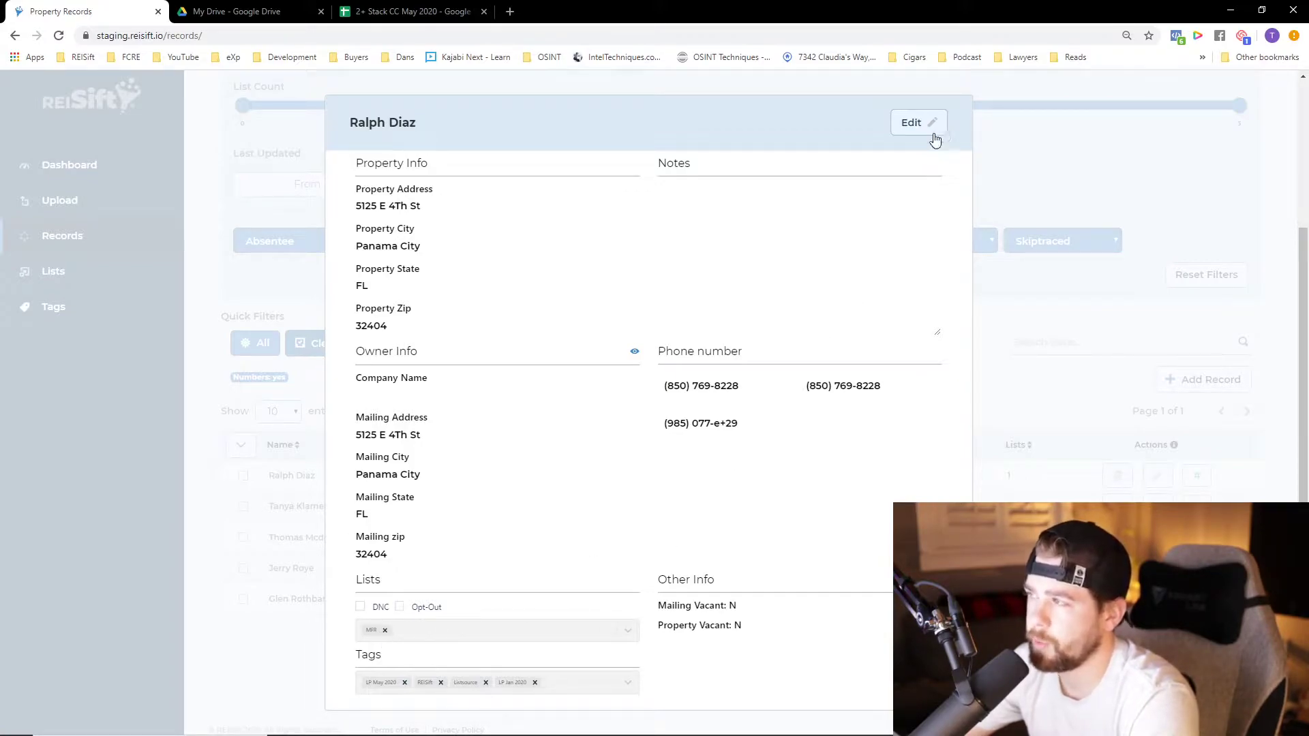
{"action": "left_click", "coordinate": [921, 126]}
{"action": "left_click", "coordinate": [730, 425]}
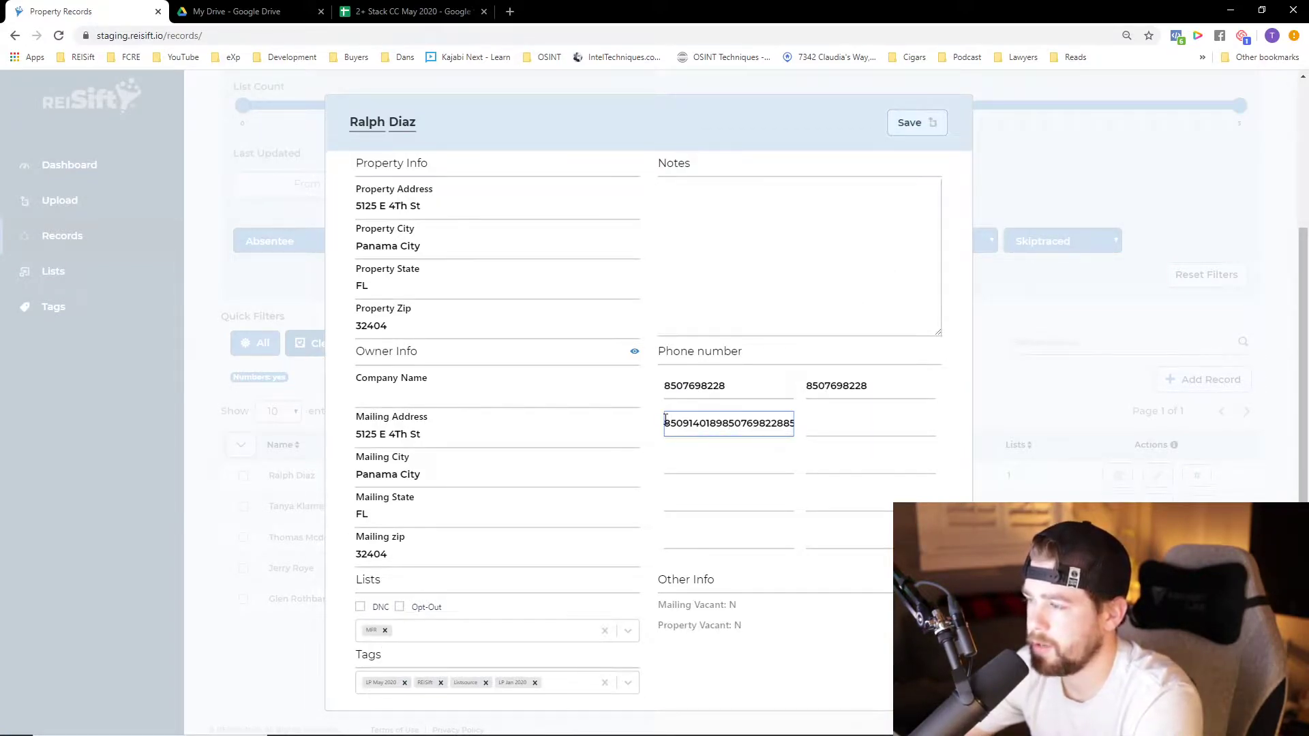
{"action": "left_click_drag", "start_coordinate": [668, 420], "coordinate": [820, 418]}
{"action": "left_click", "coordinate": [844, 423]}
{"action": "left_click", "coordinate": [744, 415]}
{"action": "double_click", "coordinate": [744, 415]}
{"action": "left_click", "coordinate": [741, 426]}
{"action": "left_click_drag", "start_coordinate": [781, 424], "coordinate": [627, 417]}
{"action": "left_click", "coordinate": [744, 461]}
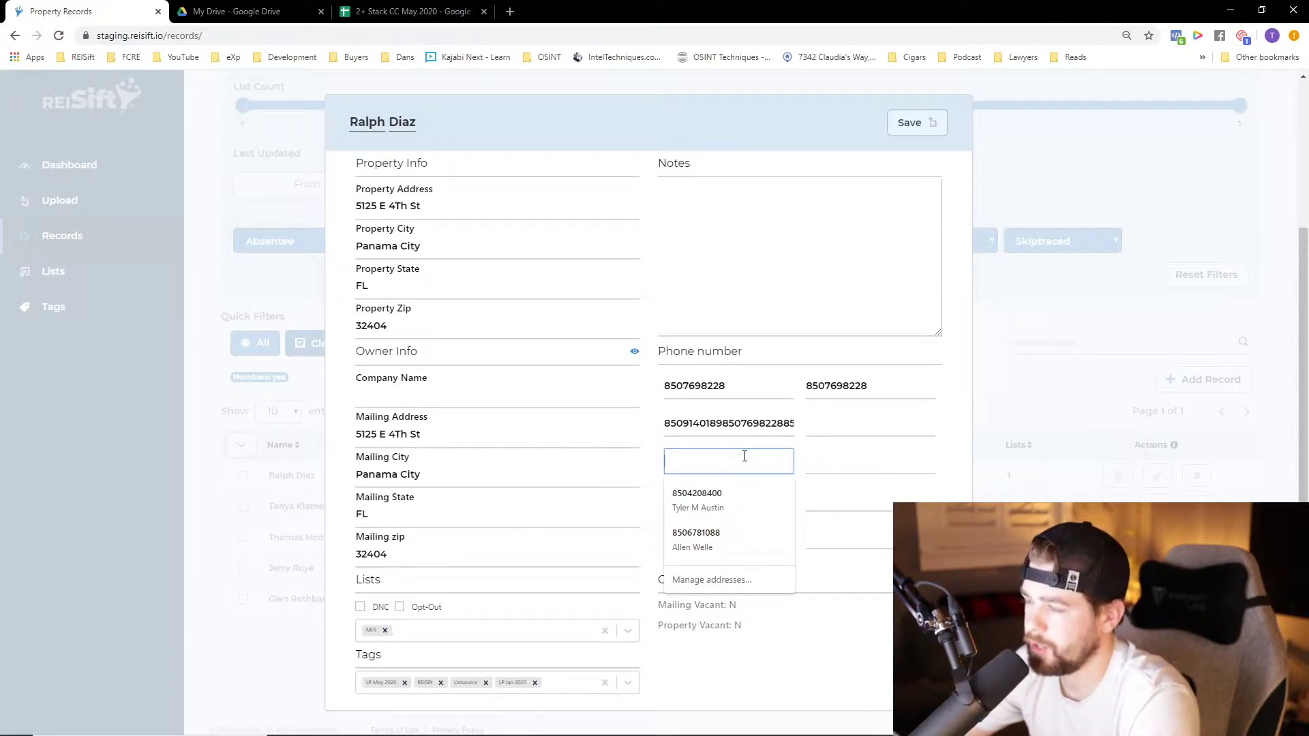
{"action": "double_click", "coordinate": [724, 422]}
{"action": "left_click", "coordinate": [768, 494]}
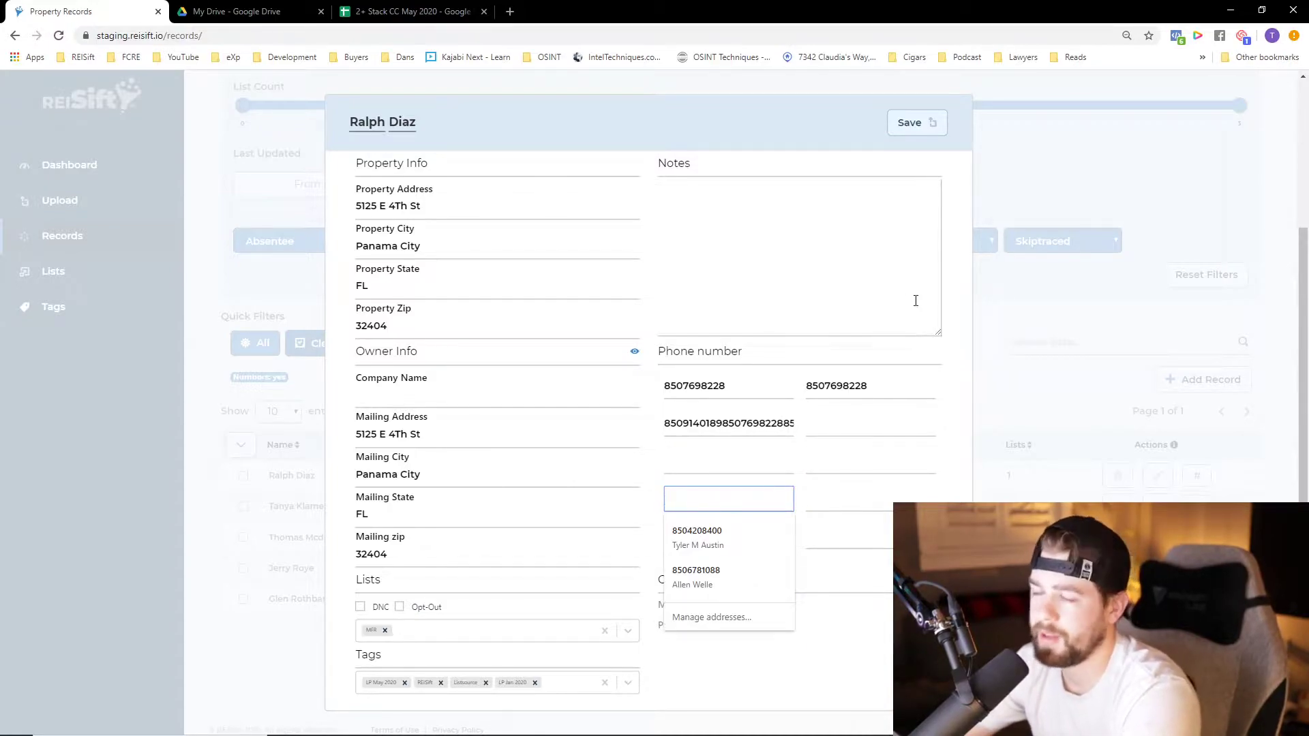
{"action": "left_click", "coordinate": [1026, 383]}
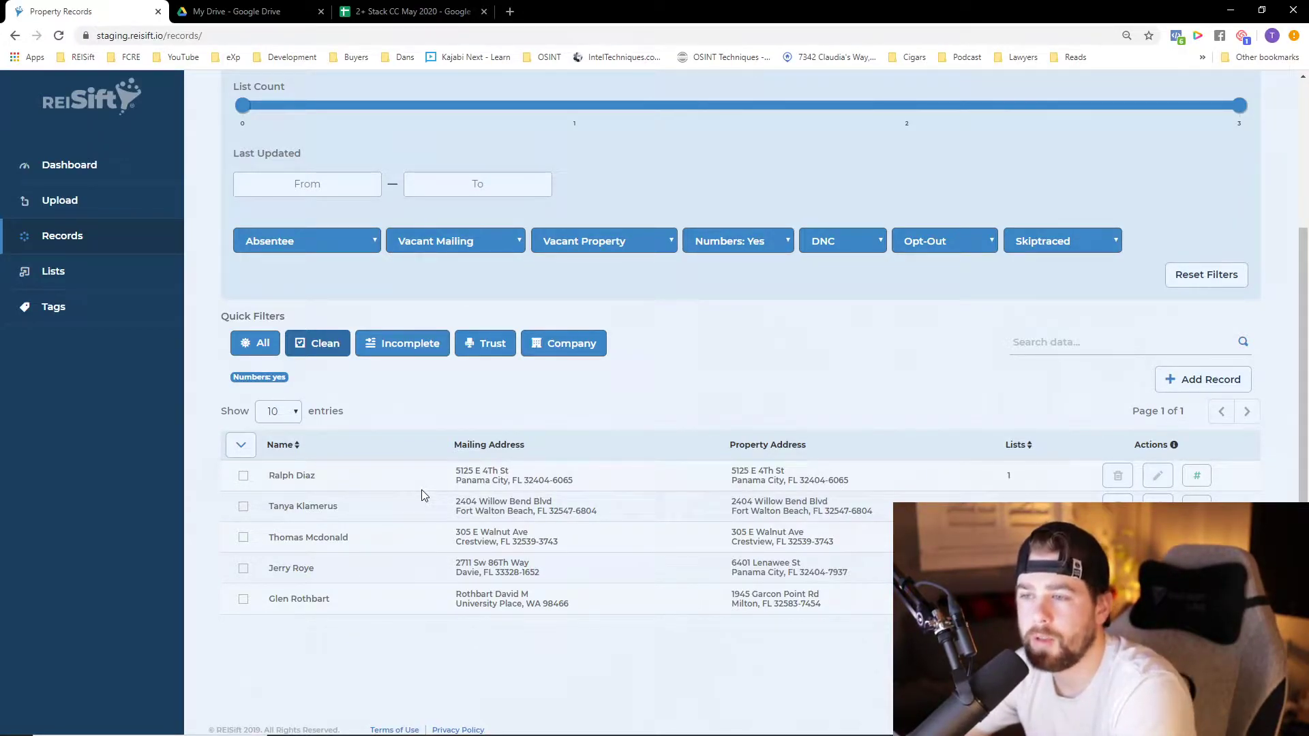
Select all the filtered records and apply the Delete Phones action to them
{"action": "left_click", "coordinate": [241, 445]}
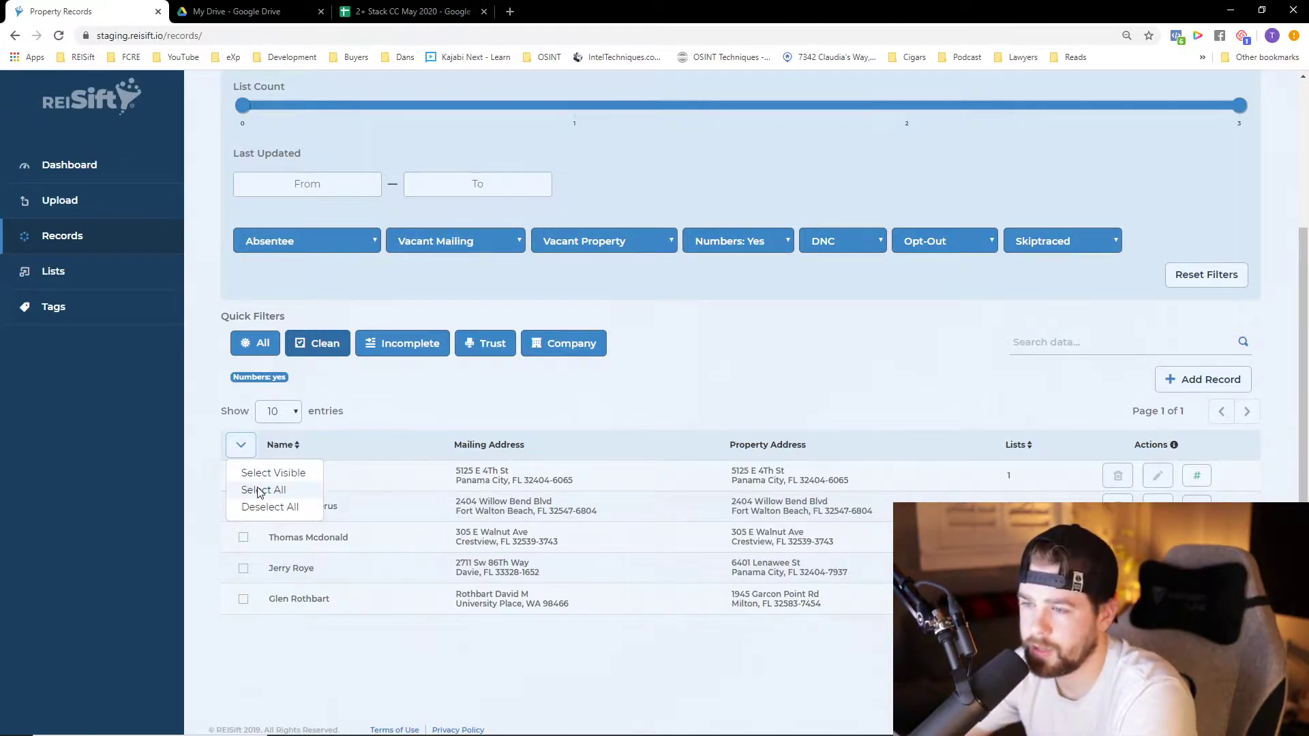
{"action": "left_click", "coordinate": [259, 491]}
{"action": "left_click", "coordinate": [380, 413]}
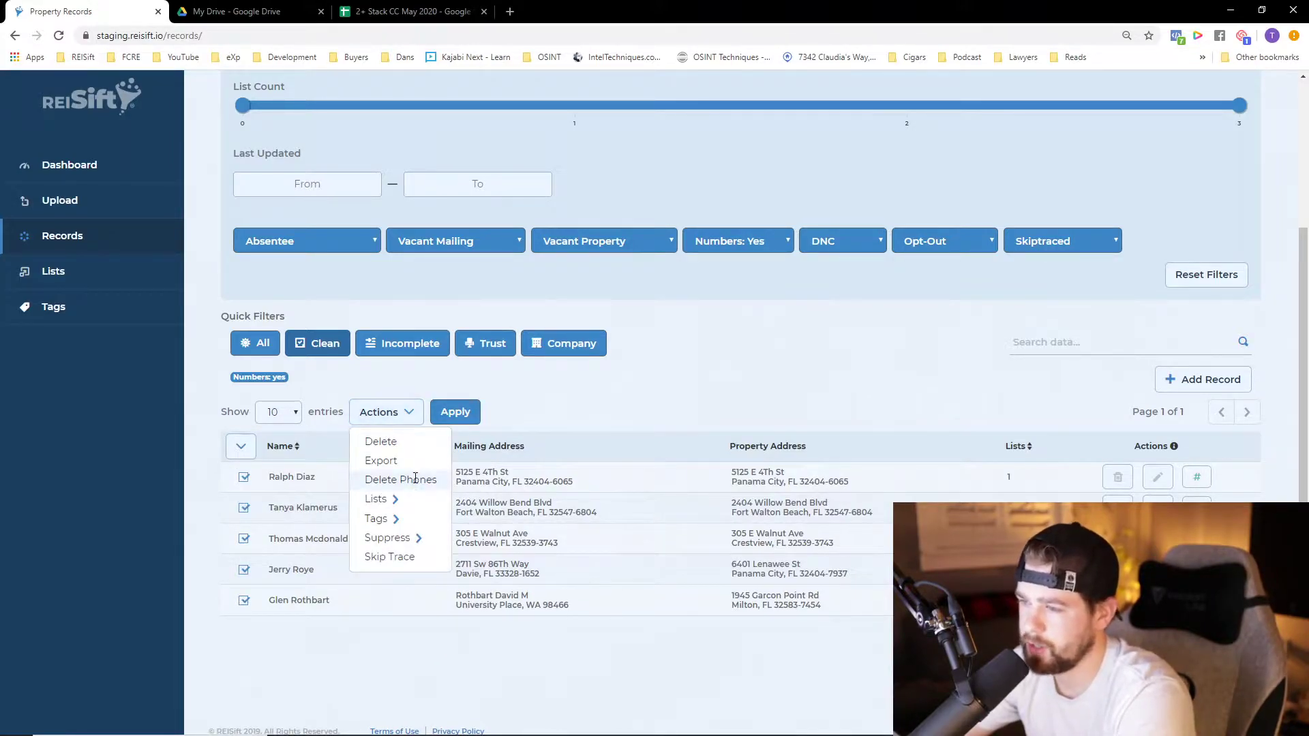
{"action": "left_click", "coordinate": [400, 480]}
{"action": "left_click", "coordinate": [488, 412]}
{"action": "left_click", "coordinate": [627, 421]}
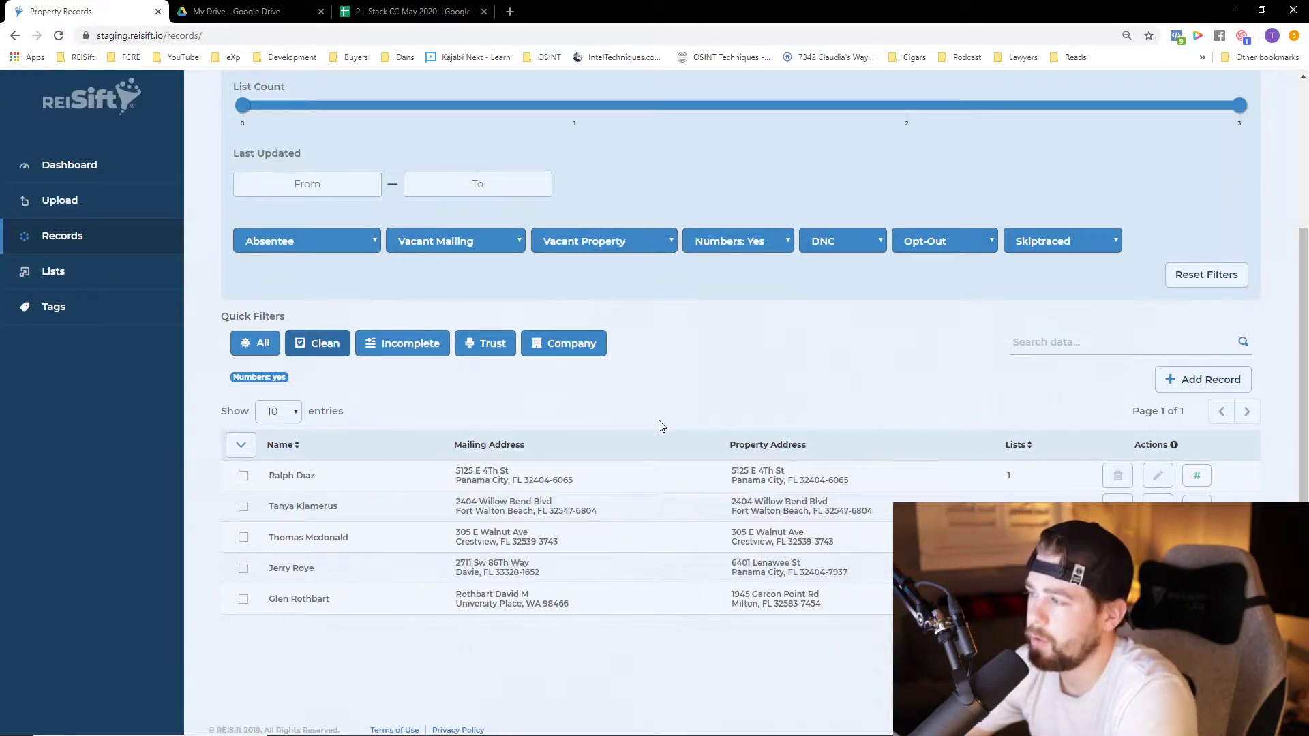
Open the first filtered record, copy its property address, and close it
{"action": "scroll", "coordinate": [658, 420], "scroll_direction": "up", "scroll_amount": 3}
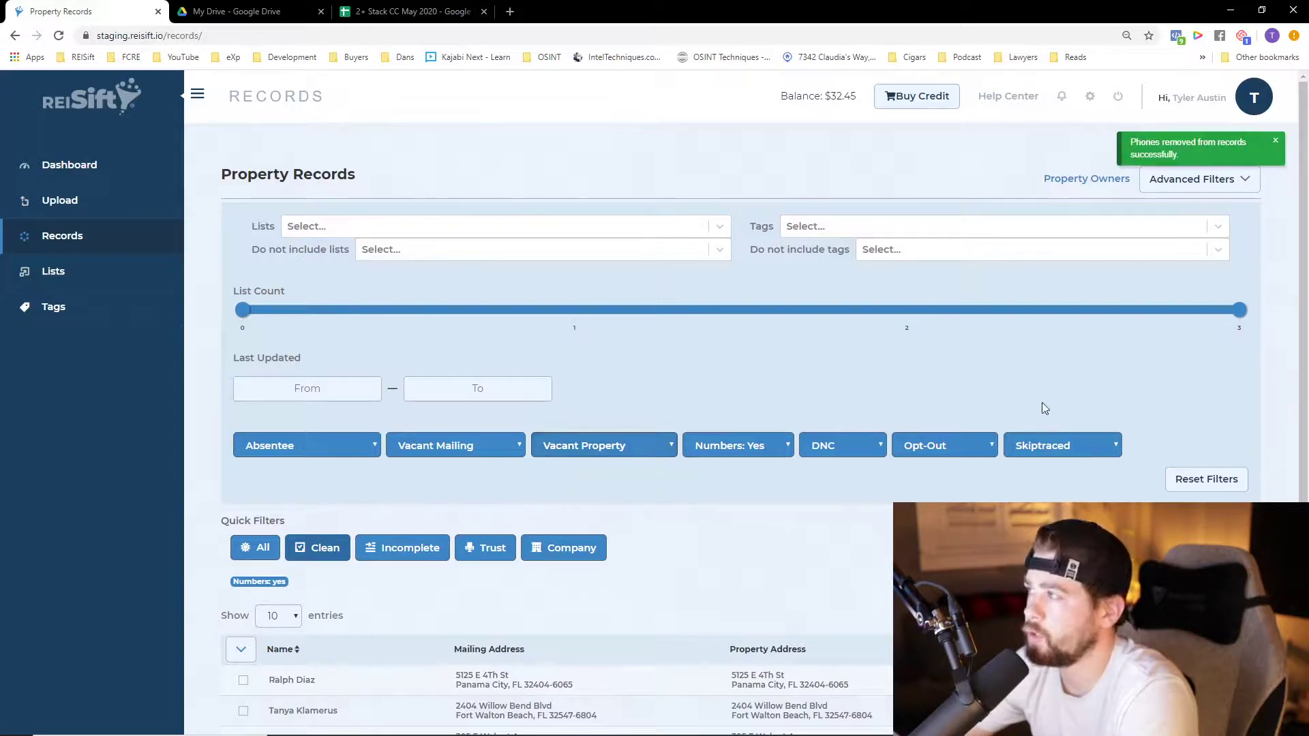
{"action": "scroll", "coordinate": [882, 545], "scroll_direction": "down", "scroll_amount": 2}
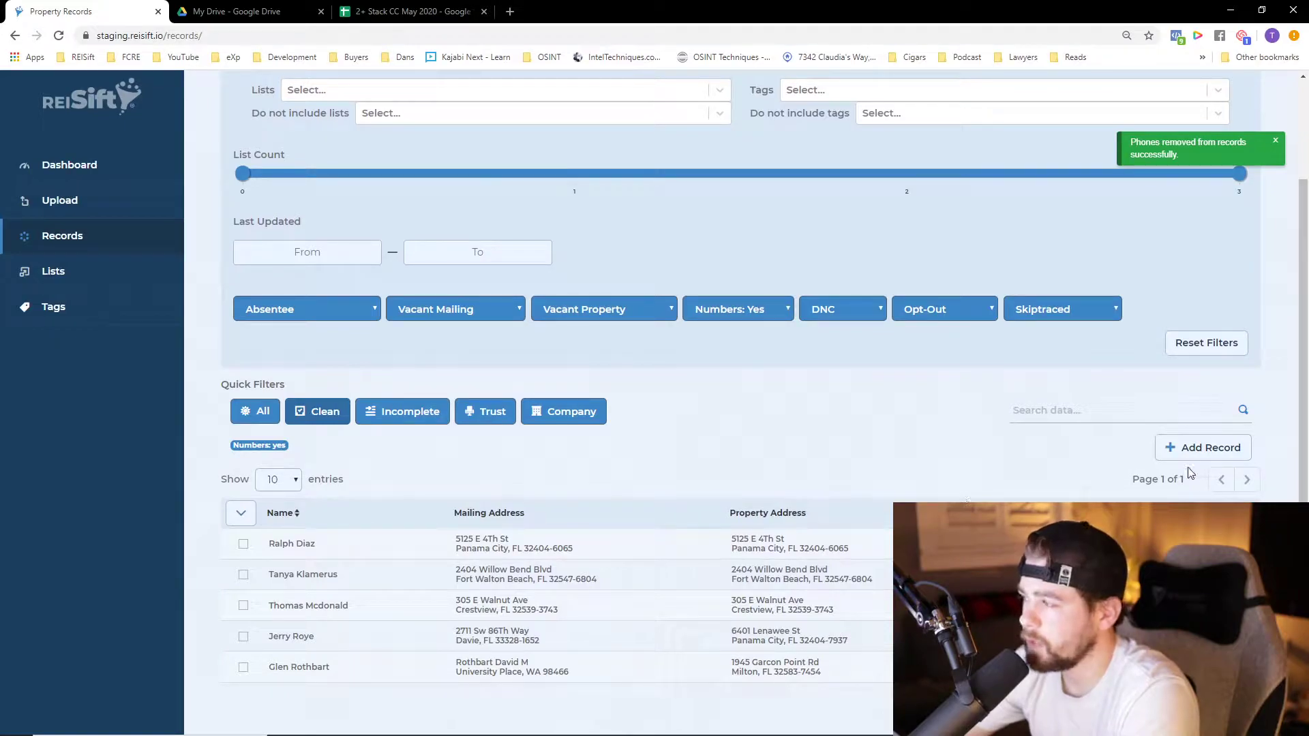
{"action": "left_click", "coordinate": [292, 544]}
{"action": "triple_click", "coordinate": [390, 199]}
{"action": "left_click", "coordinate": [1068, 266]}
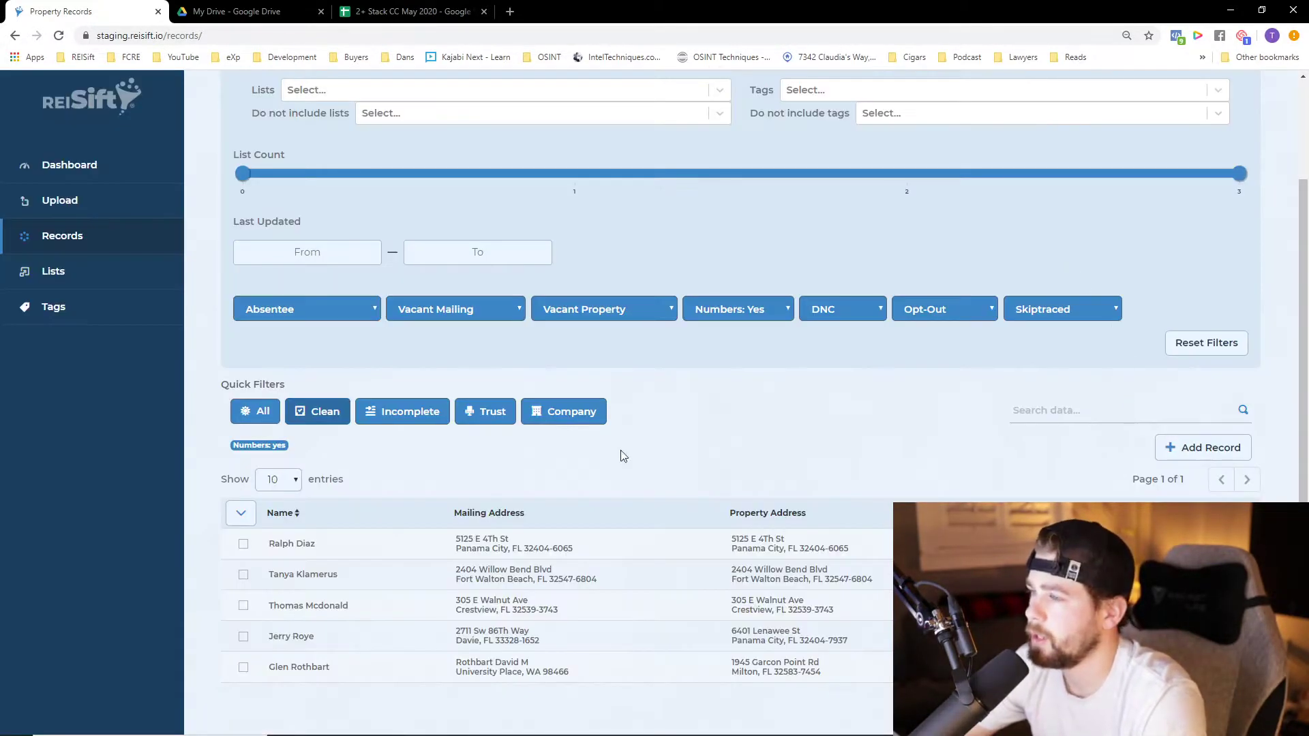
Reset the filters, search for the record by its copied property address, and check its phone number section
{"action": "left_click", "coordinate": [315, 411]}
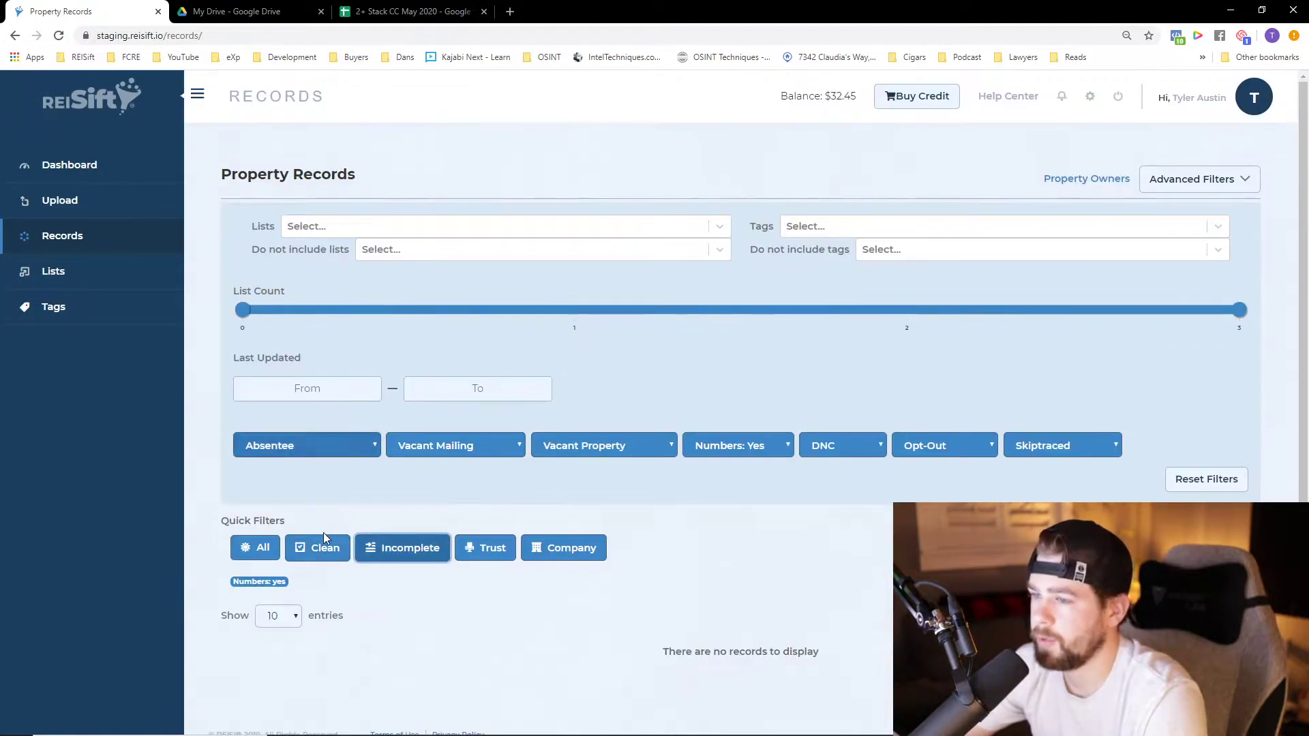
{"action": "scroll", "coordinate": [586, 595], "scroll_direction": "down", "scroll_amount": 2}
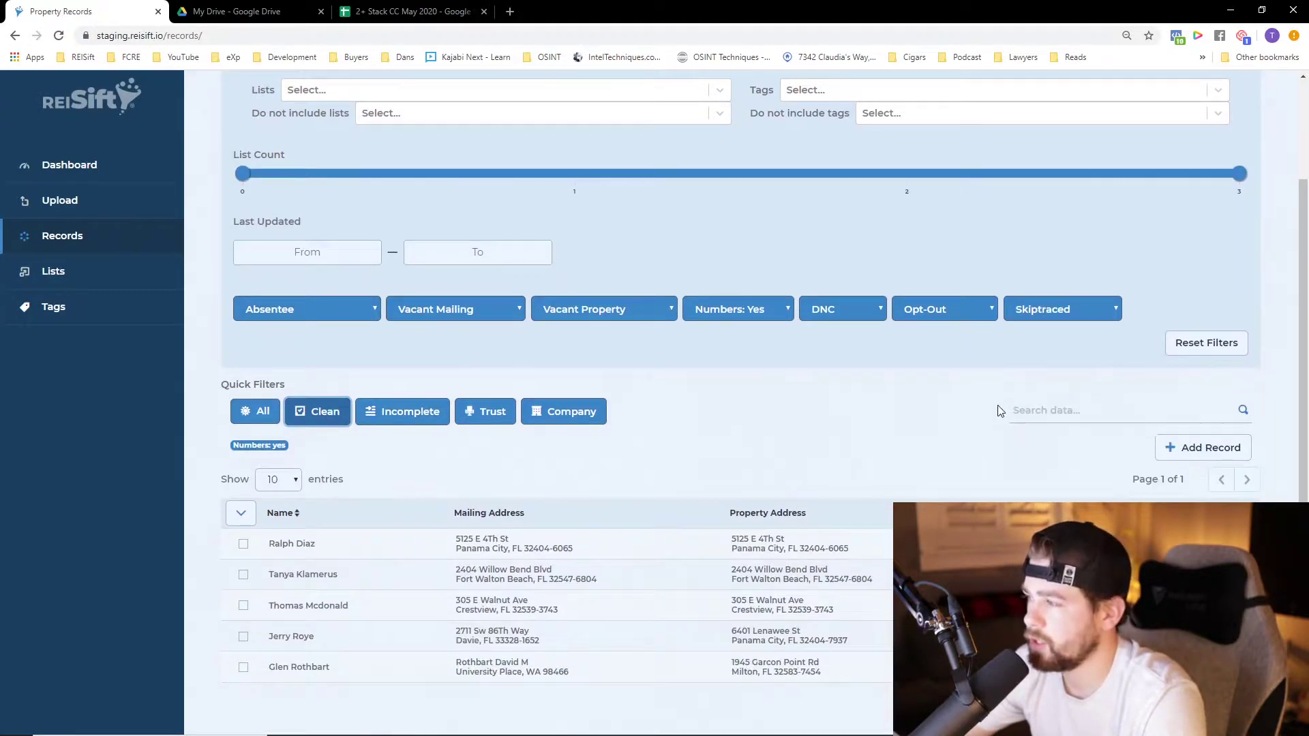
{"action": "left_click", "coordinate": [1201, 349]}
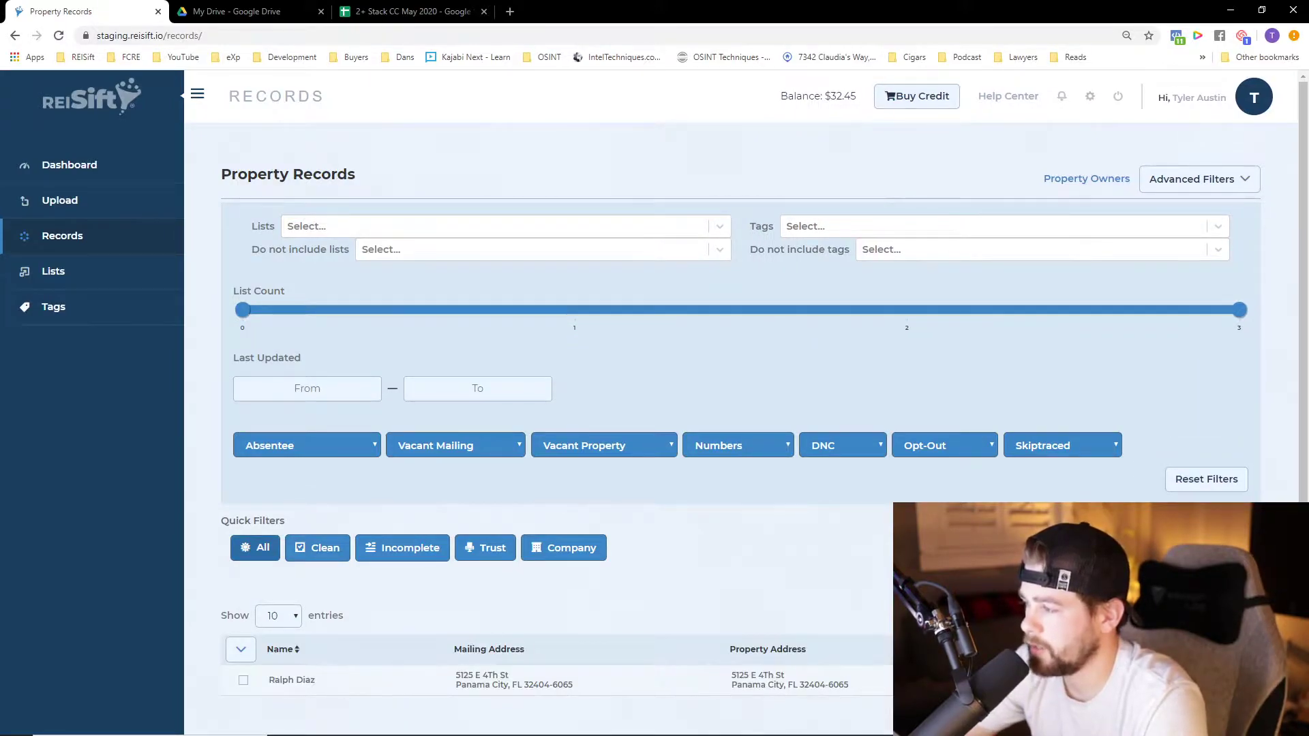
{"action": "left_click", "coordinate": [1213, 680]}
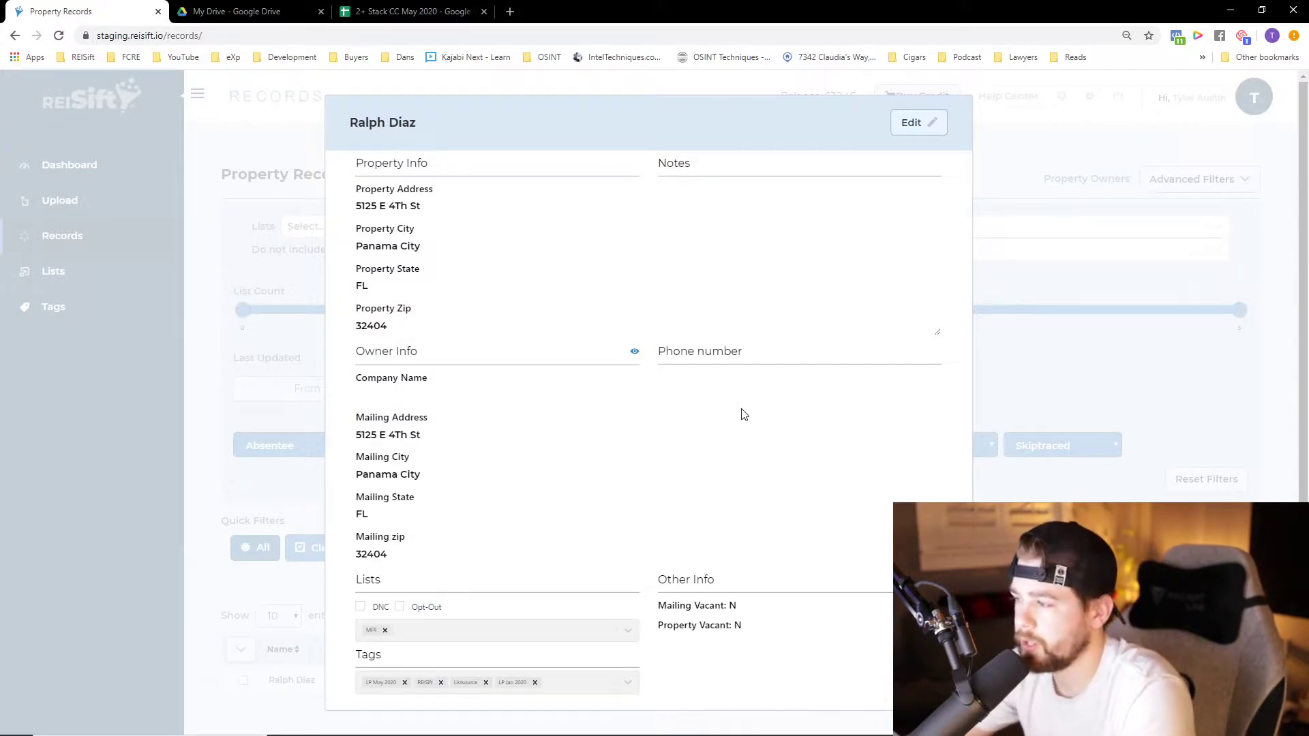
{"action": "left_click", "coordinate": [1053, 380]}
Clear the search and return to the full property records list
{"action": "left_click", "coordinate": [1186, 477]}
{"action": "left_click", "coordinate": [77, 237]}
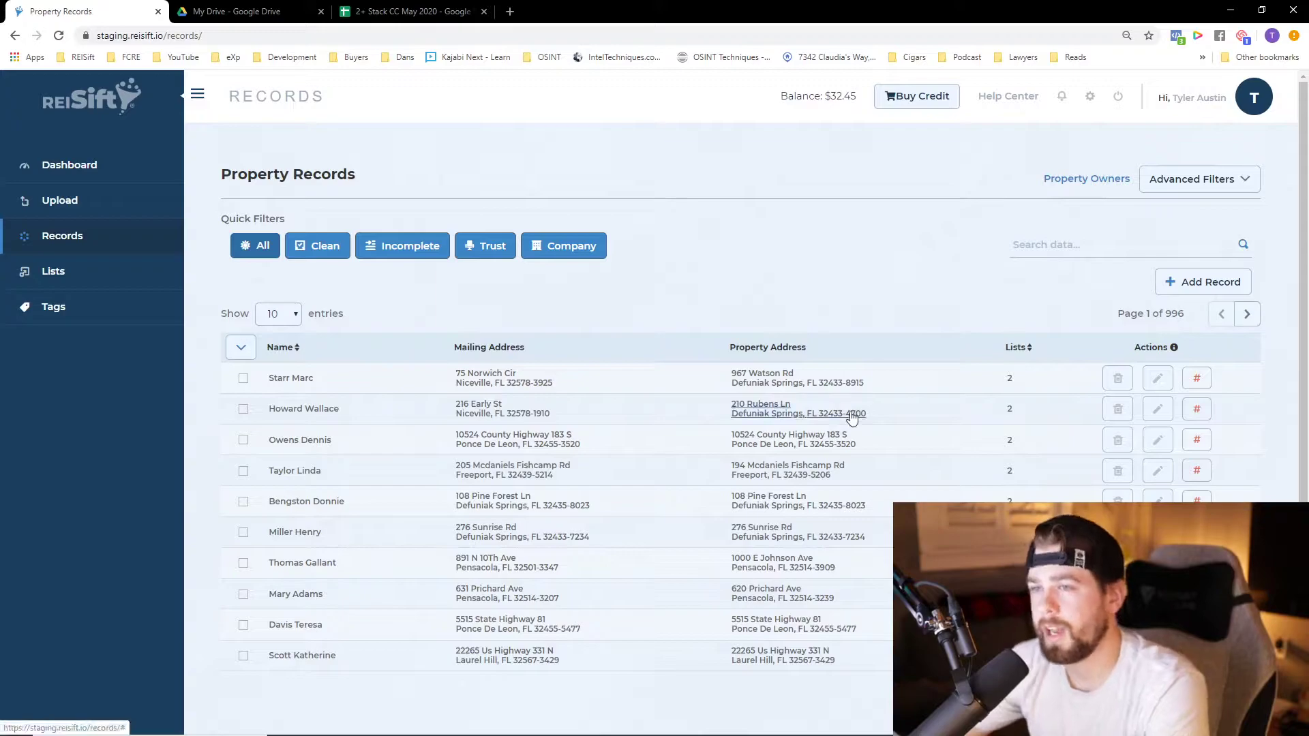
{"action": "left_click", "coordinate": [1157, 378]}
{"action": "left_click", "coordinate": [912, 119]}
{"action": "left_click", "coordinate": [683, 380]}
{"action": "left_click", "coordinate": [750, 420]}
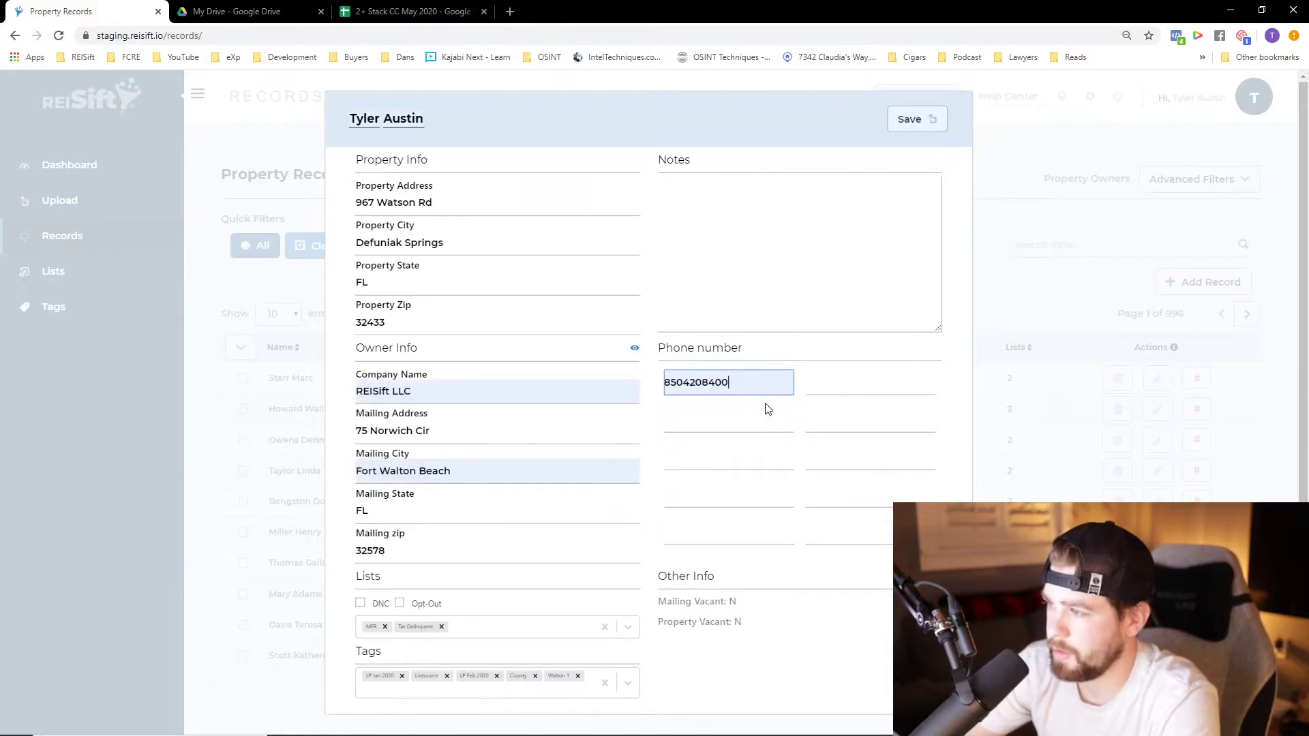
{"action": "left_click", "coordinate": [1107, 249]}
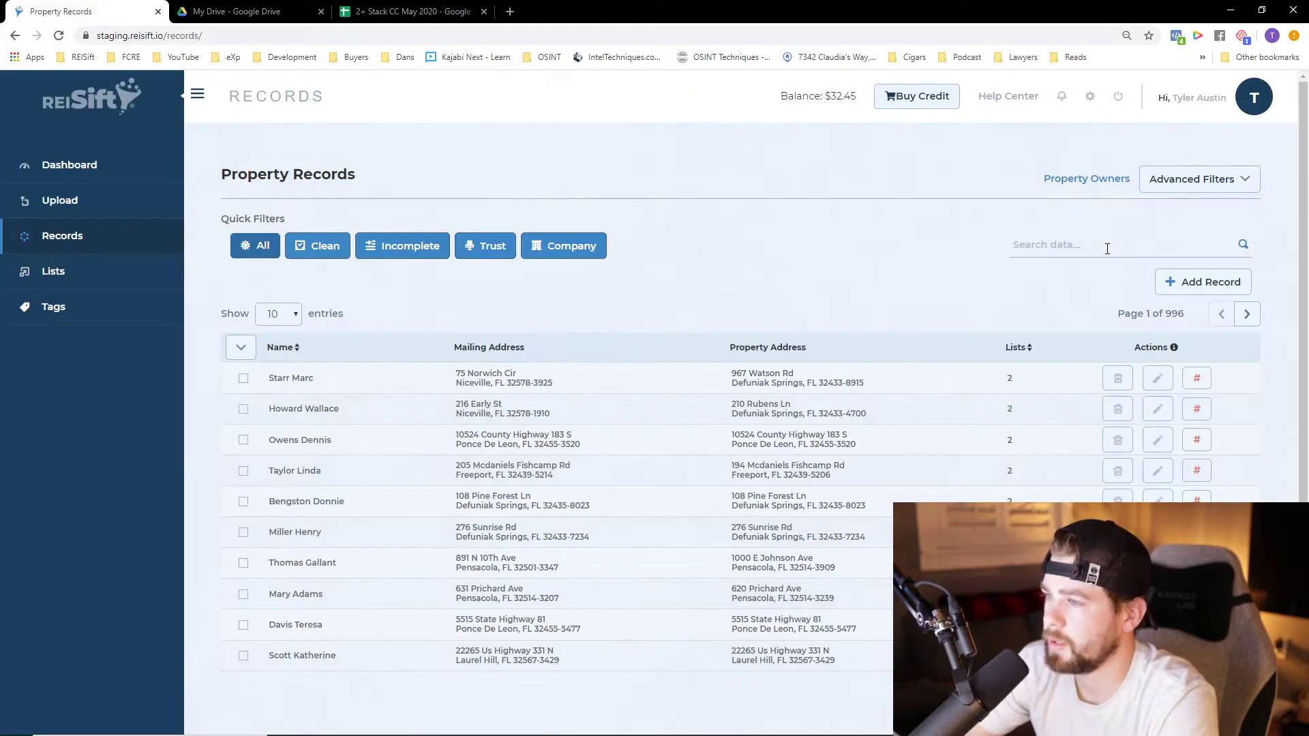
Edit the first record, fill its first two phone number fields with the second suggested contact's number, and save it
{"action": "left_click", "coordinate": [1158, 378]}
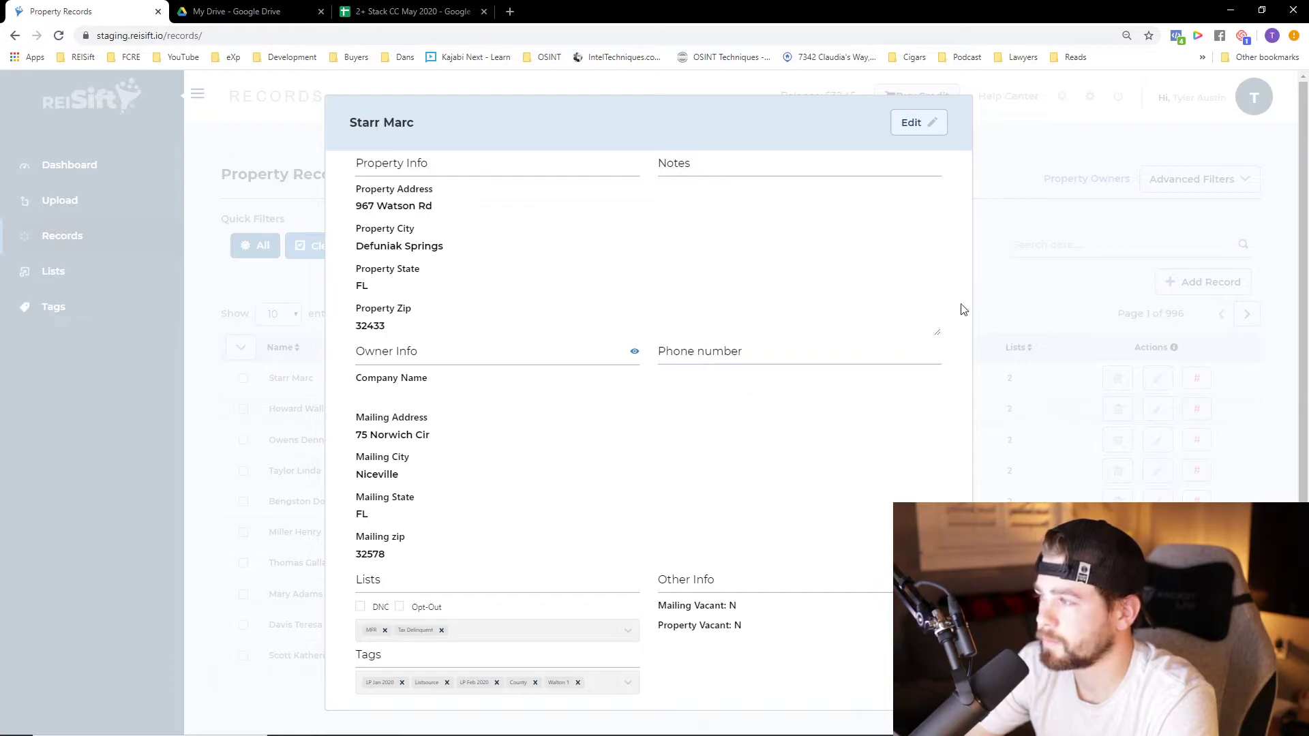
{"action": "left_click", "coordinate": [914, 122]}
{"action": "left_click", "coordinate": [750, 381]}
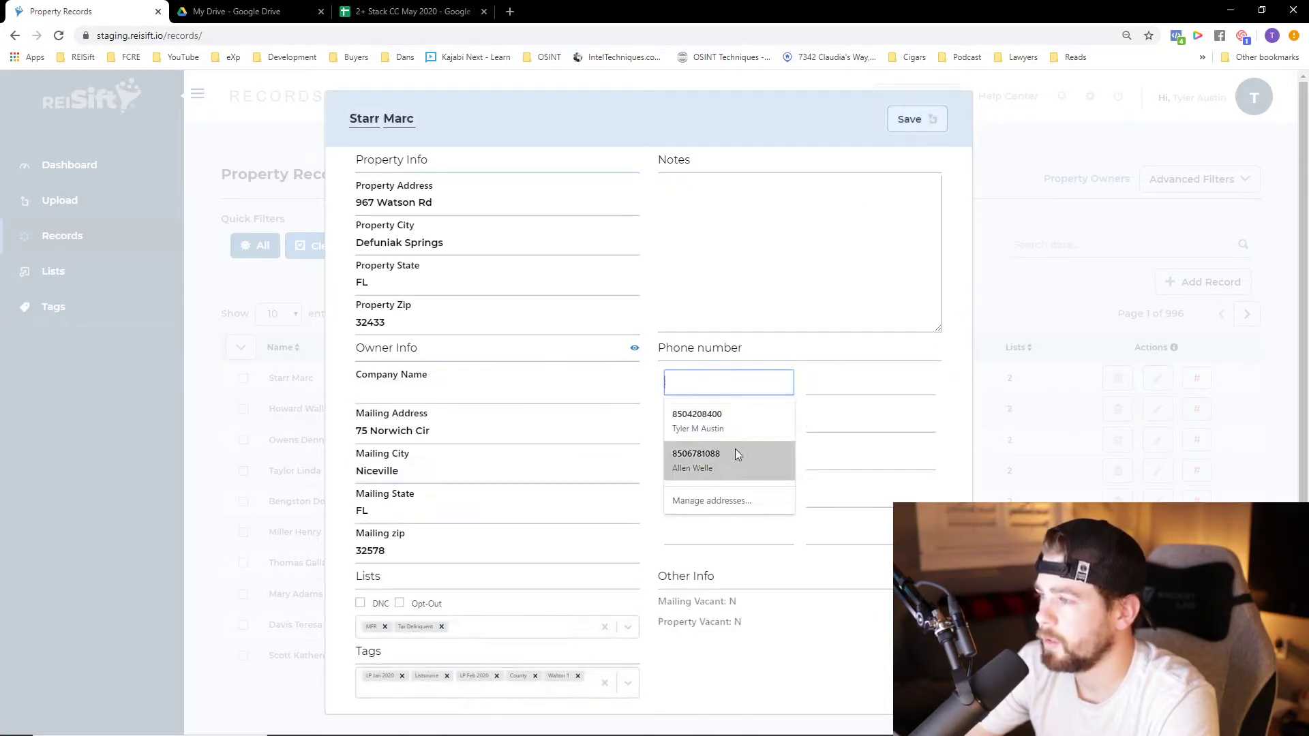
{"action": "left_click", "coordinate": [748, 456]}
{"action": "left_click", "coordinate": [845, 411]}
{"action": "left_click", "coordinate": [903, 269]}
{"action": "left_click", "coordinate": [910, 119]}
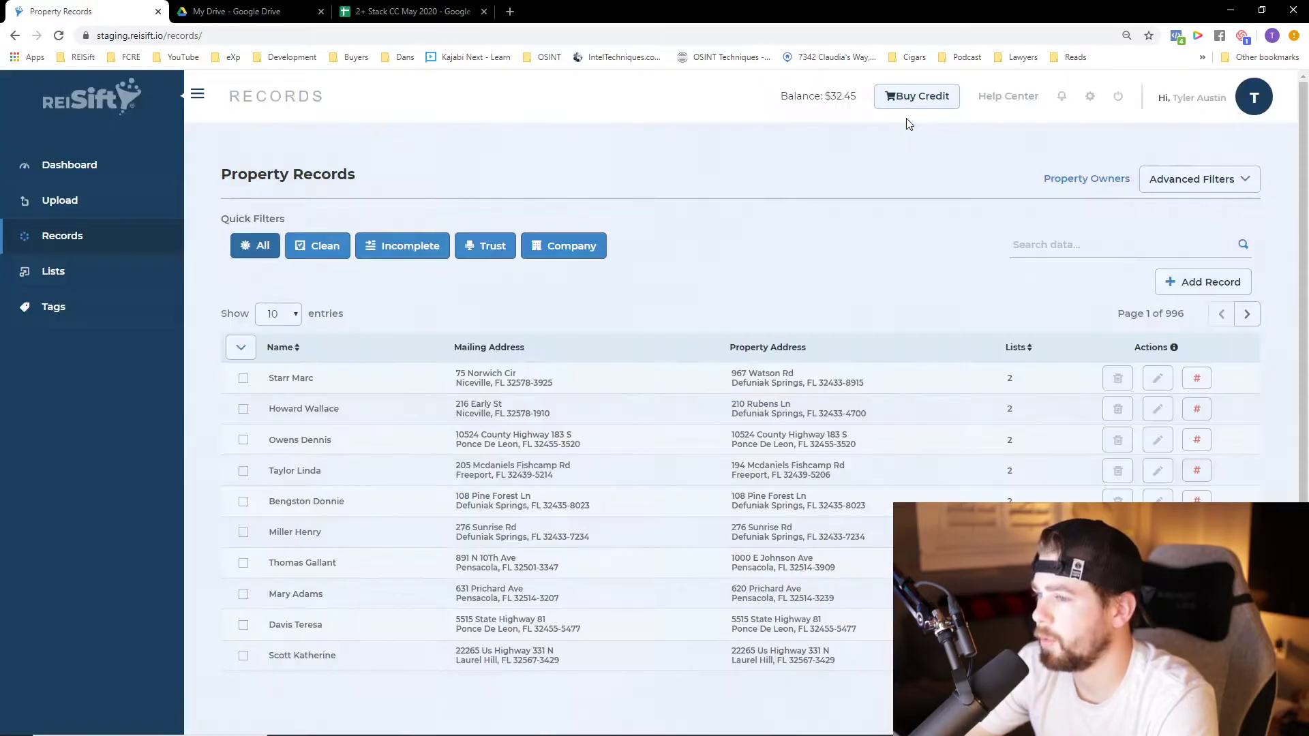
Reopen the first record for editing and add it to a new list named Buyer
{"action": "left_click", "coordinate": [1159, 380]}
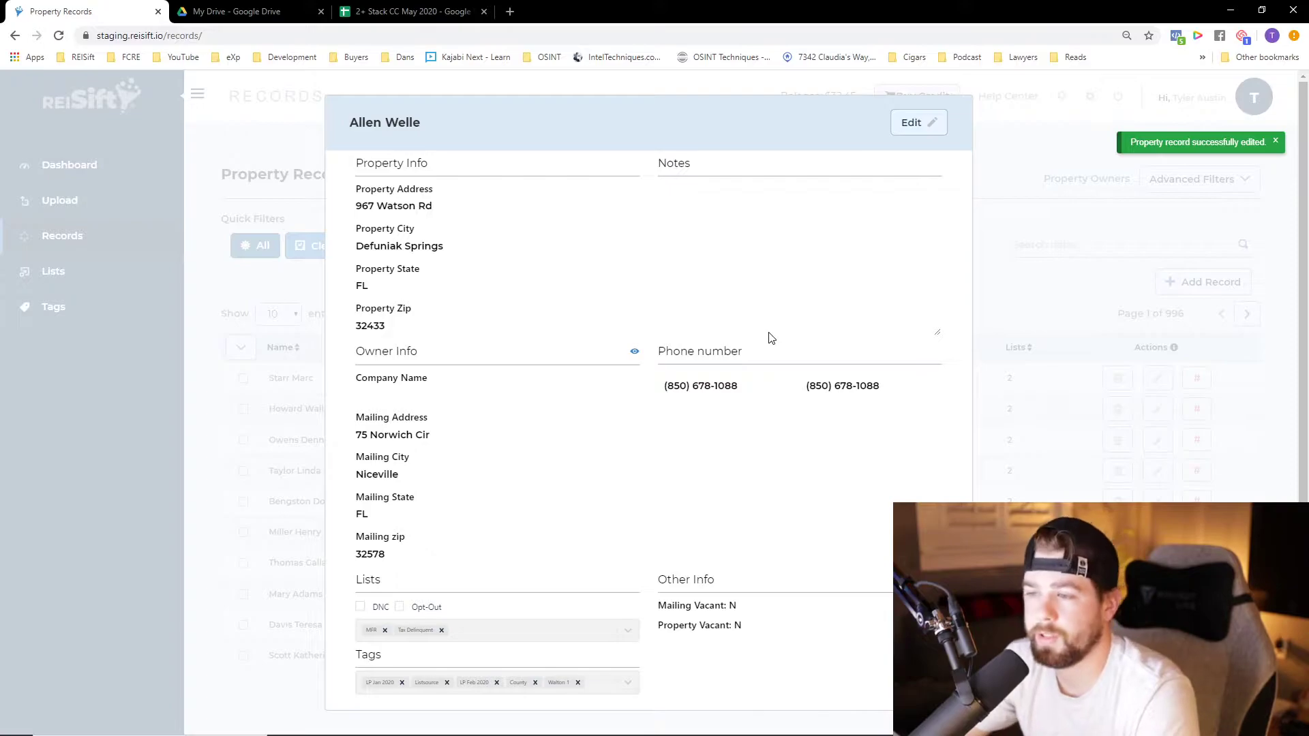
{"action": "left_click", "coordinate": [938, 124]}
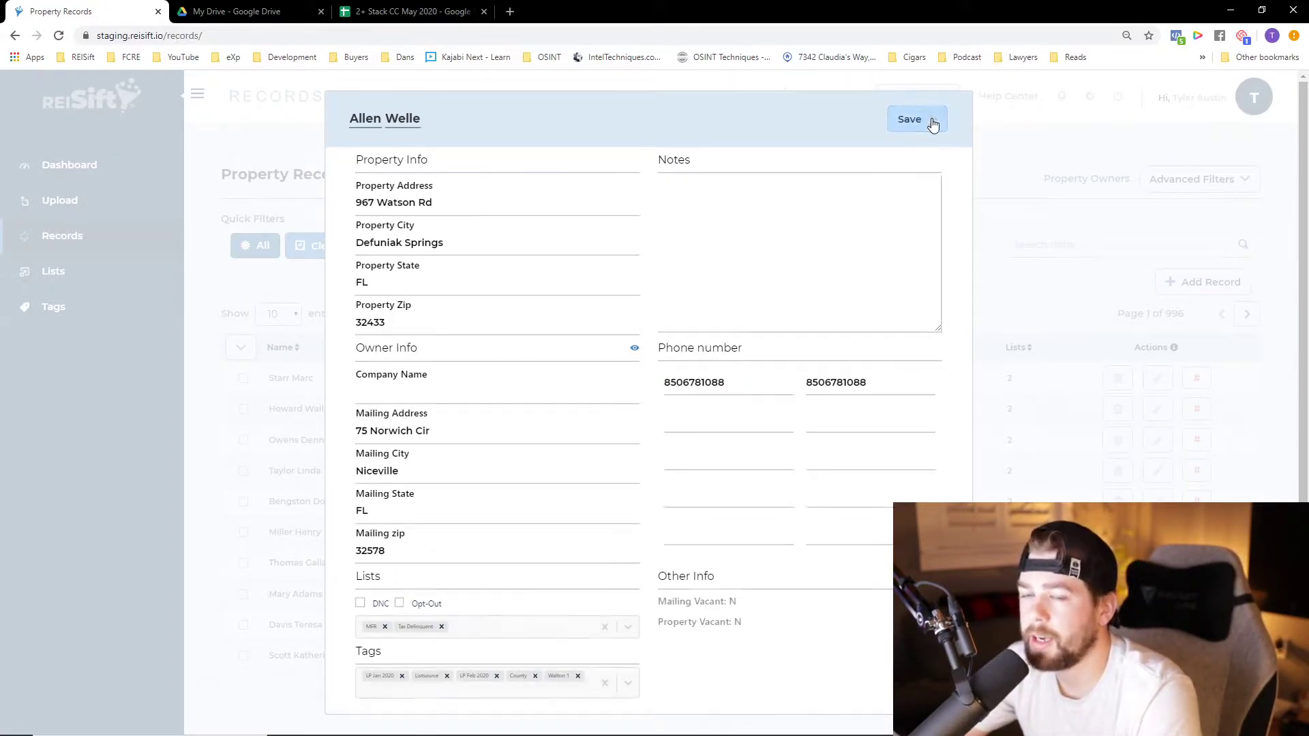
{"action": "left_click", "coordinate": [489, 636]}
{"action": "type", "text": "Buyer"}
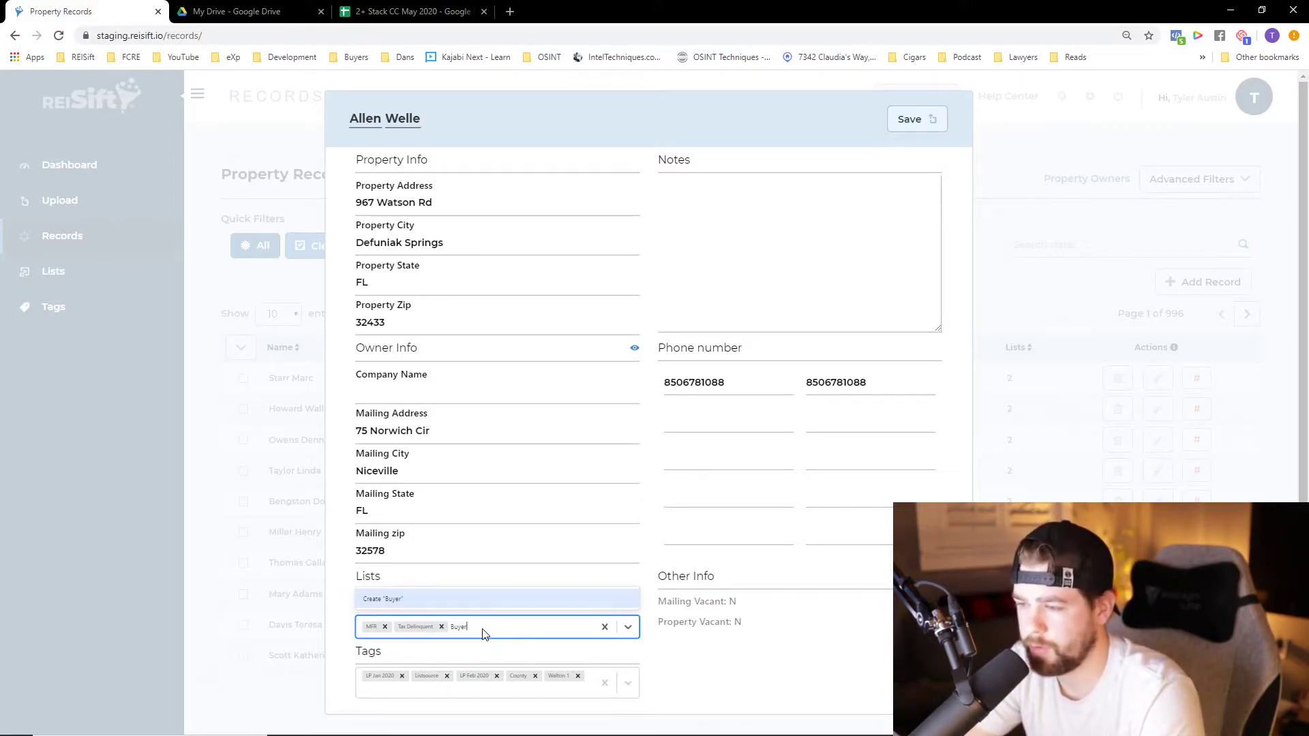
{"action": "key", "text": "Return"}
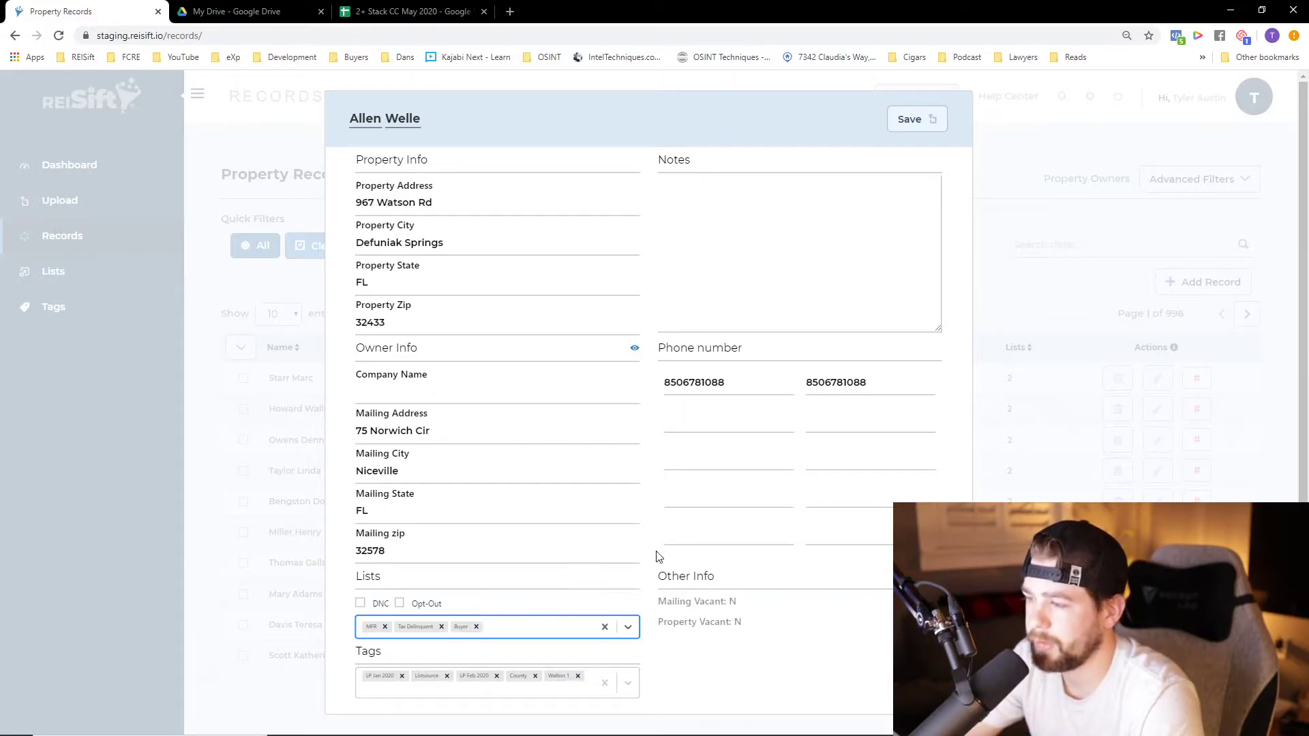
Change the record's owner name to Mr Buyer
{"action": "double_click", "coordinate": [366, 119]}
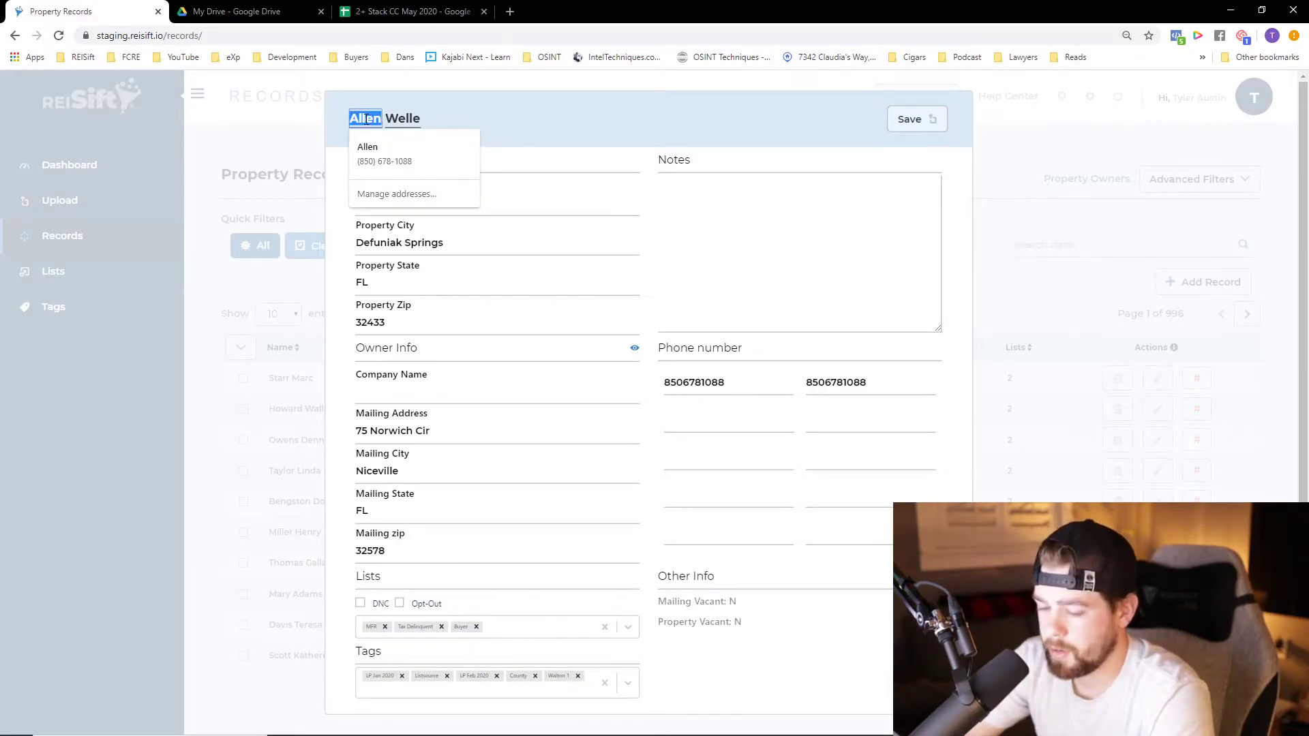
{"action": "type", "text": "Mr"}
{"action": "key", "text": "Tab"}
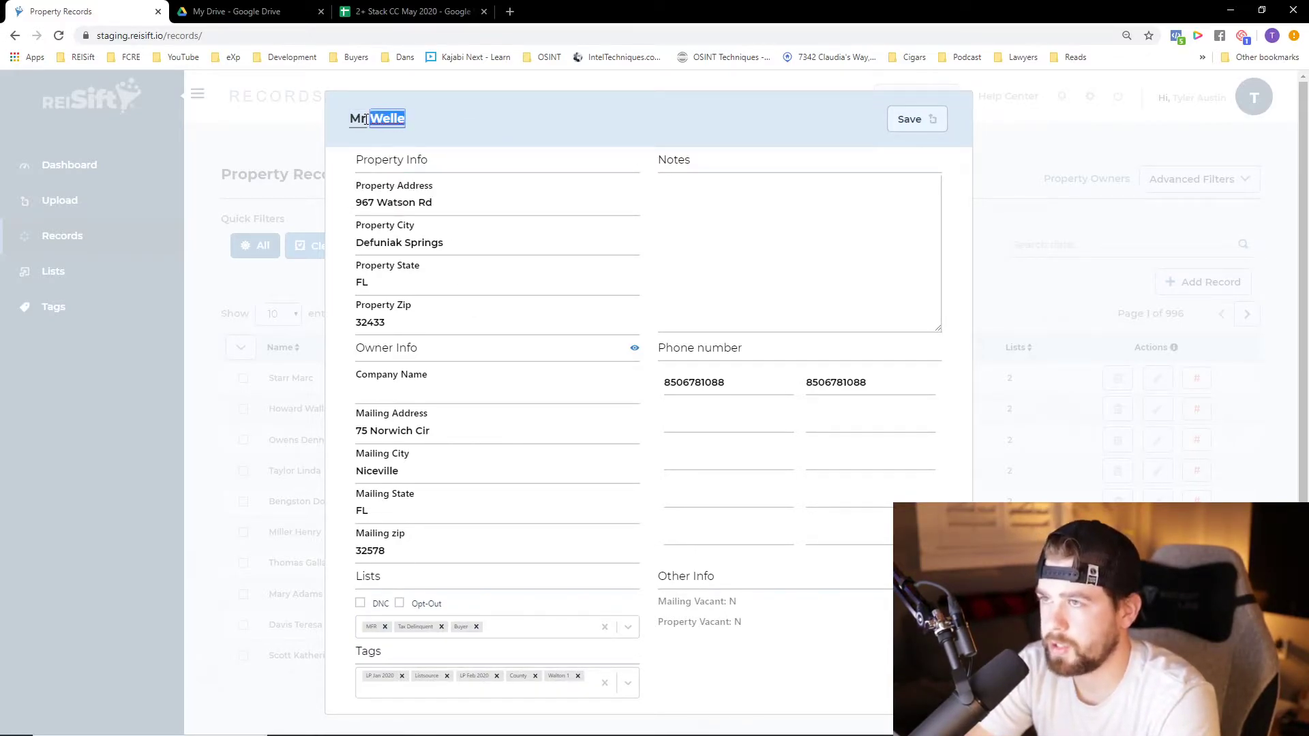
{"action": "type", "text": "Buyer"}
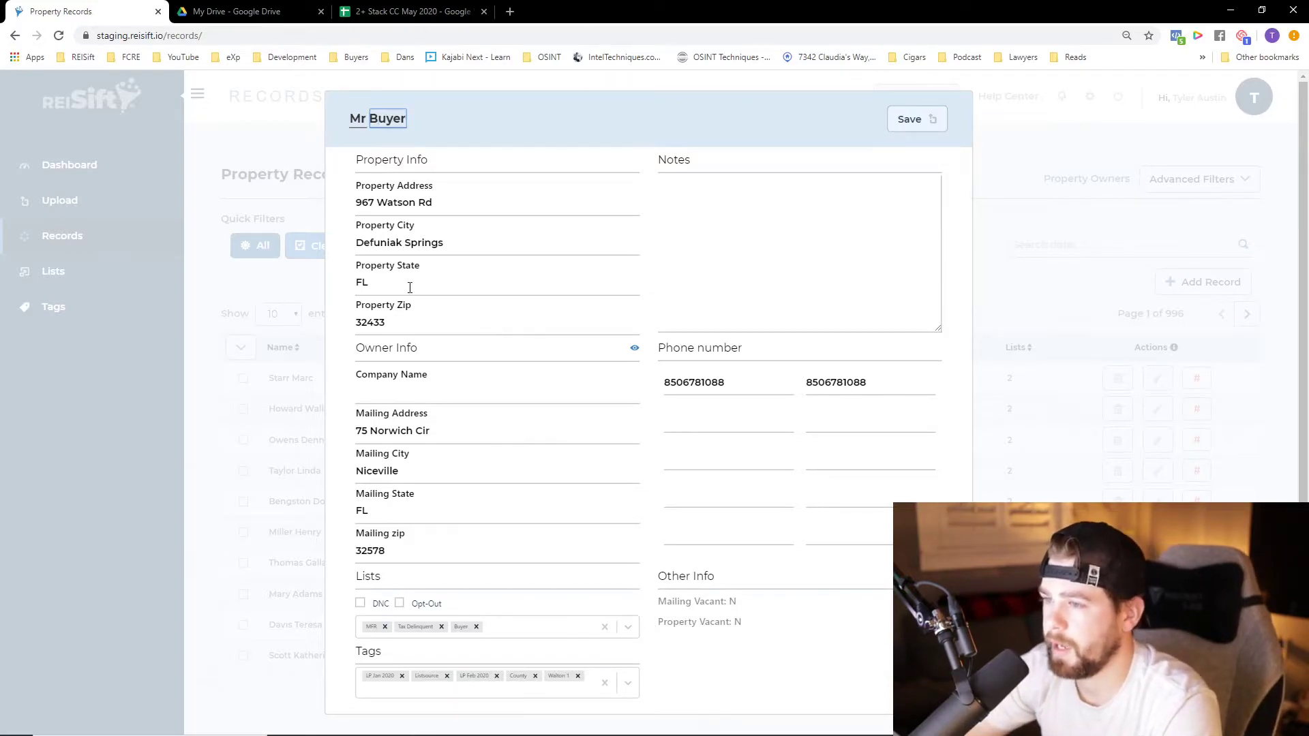
Check the mailing address in the edited record and save the record
{"action": "left_click", "coordinate": [390, 427]}
{"action": "triple_click", "coordinate": [390, 427]}
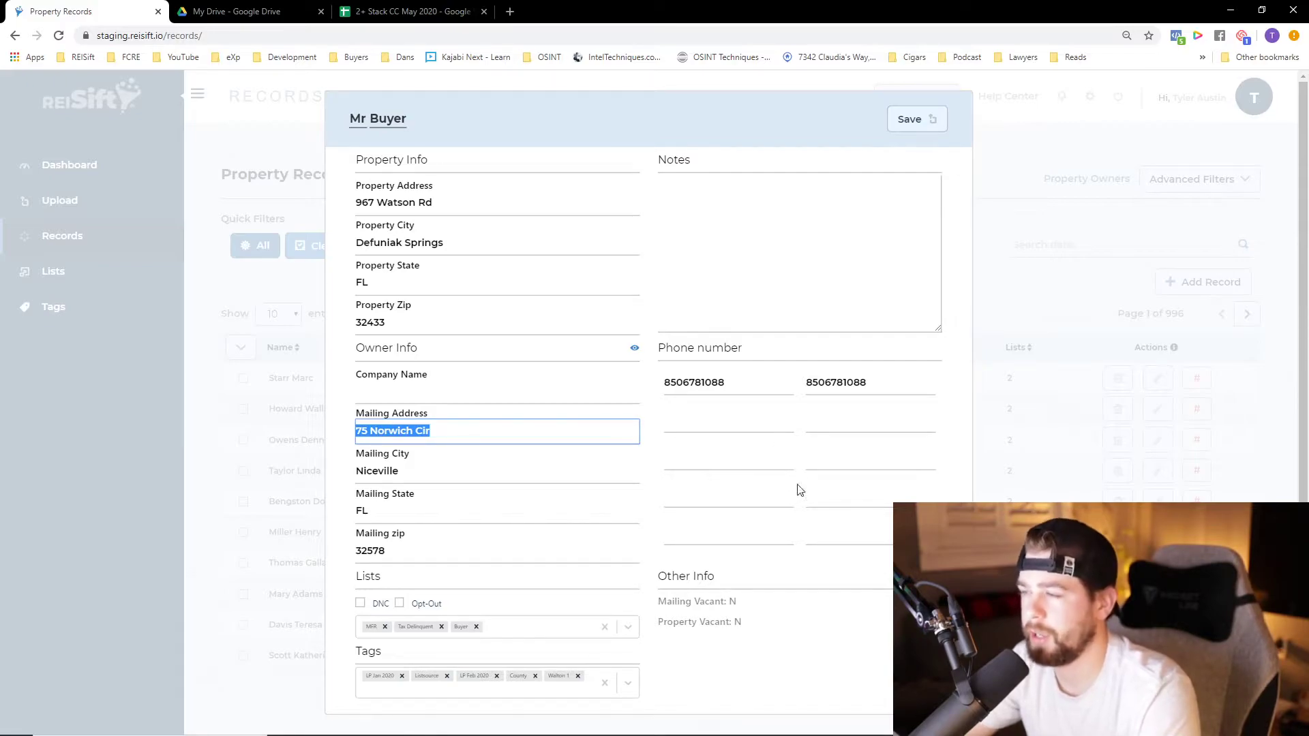
{"action": "left_click", "coordinate": [917, 119]}
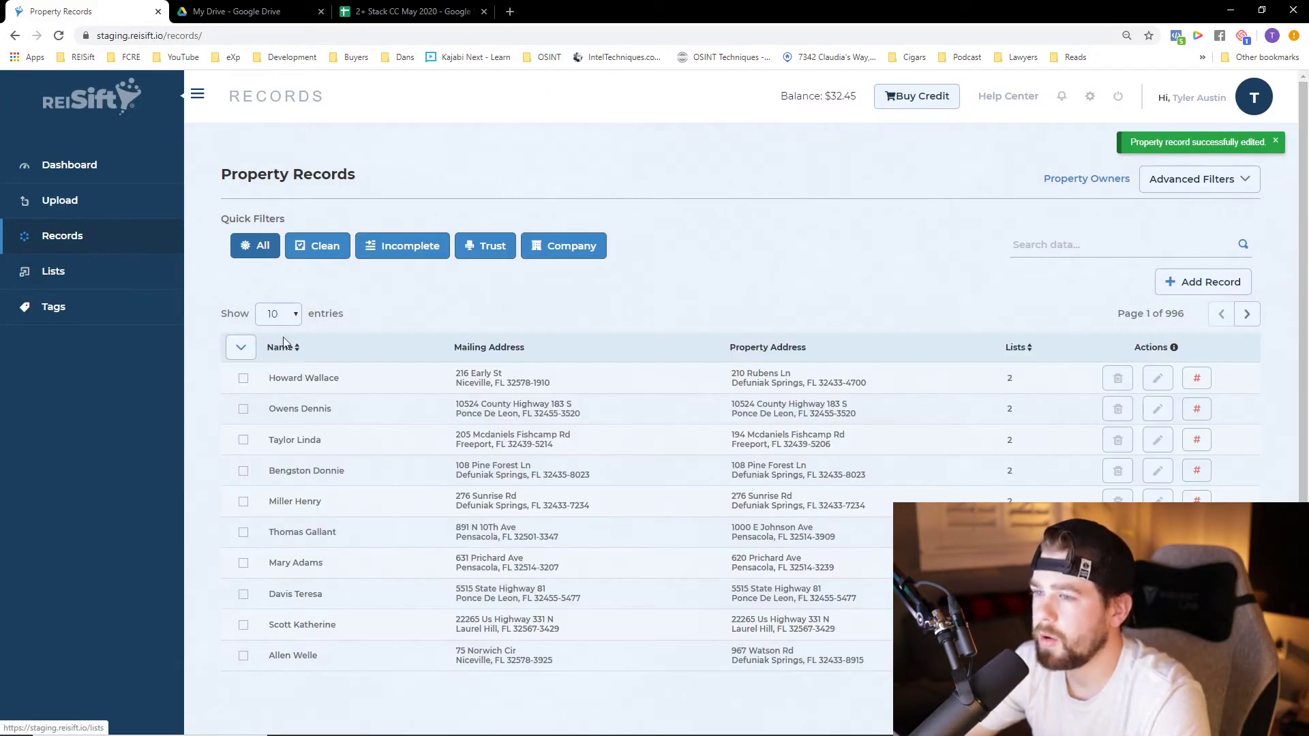
Search the property records for Mr Buyer and open the matching record
{"action": "left_click", "coordinate": [1077, 246]}
{"action": "type", "text": "Mr Buyer"}
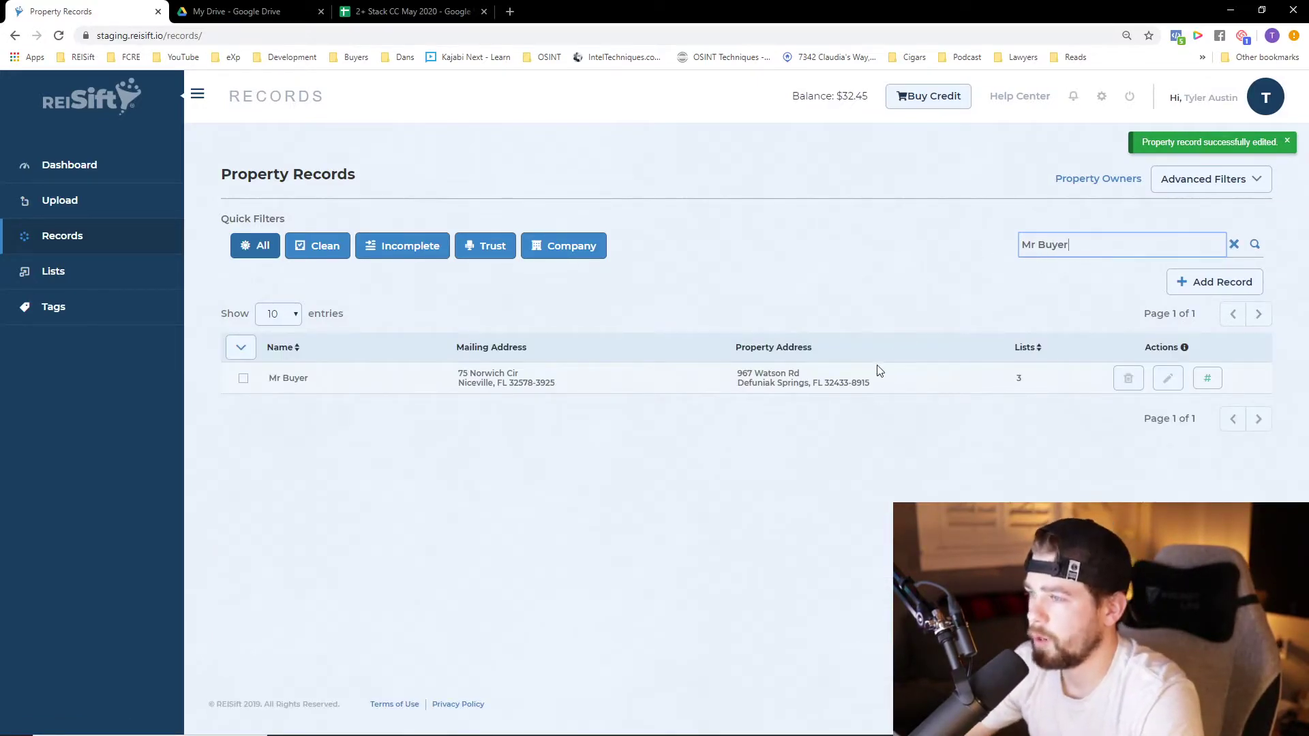
{"action": "left_click", "coordinate": [1168, 379]}
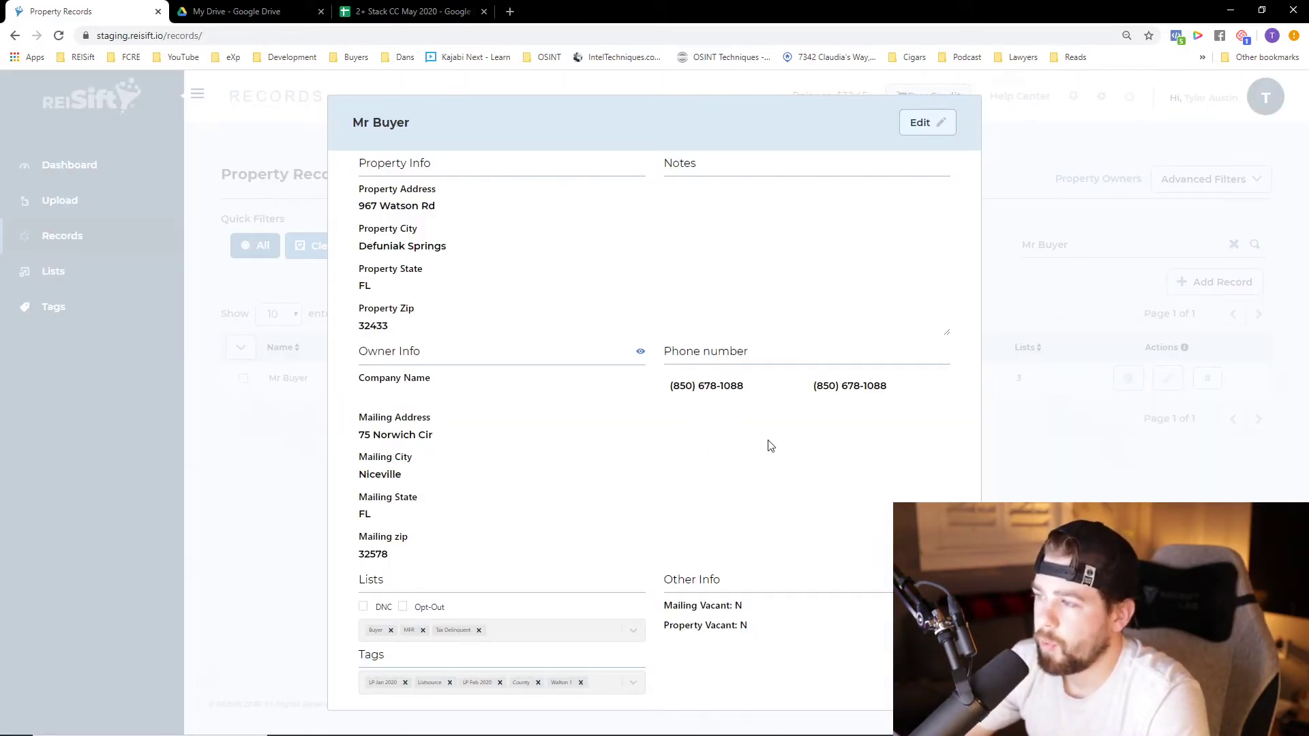
Examine the two phone numbers stored in the record and close its details
{"action": "left_click_drag", "start_coordinate": [701, 394], "coordinate": [837, 365]}
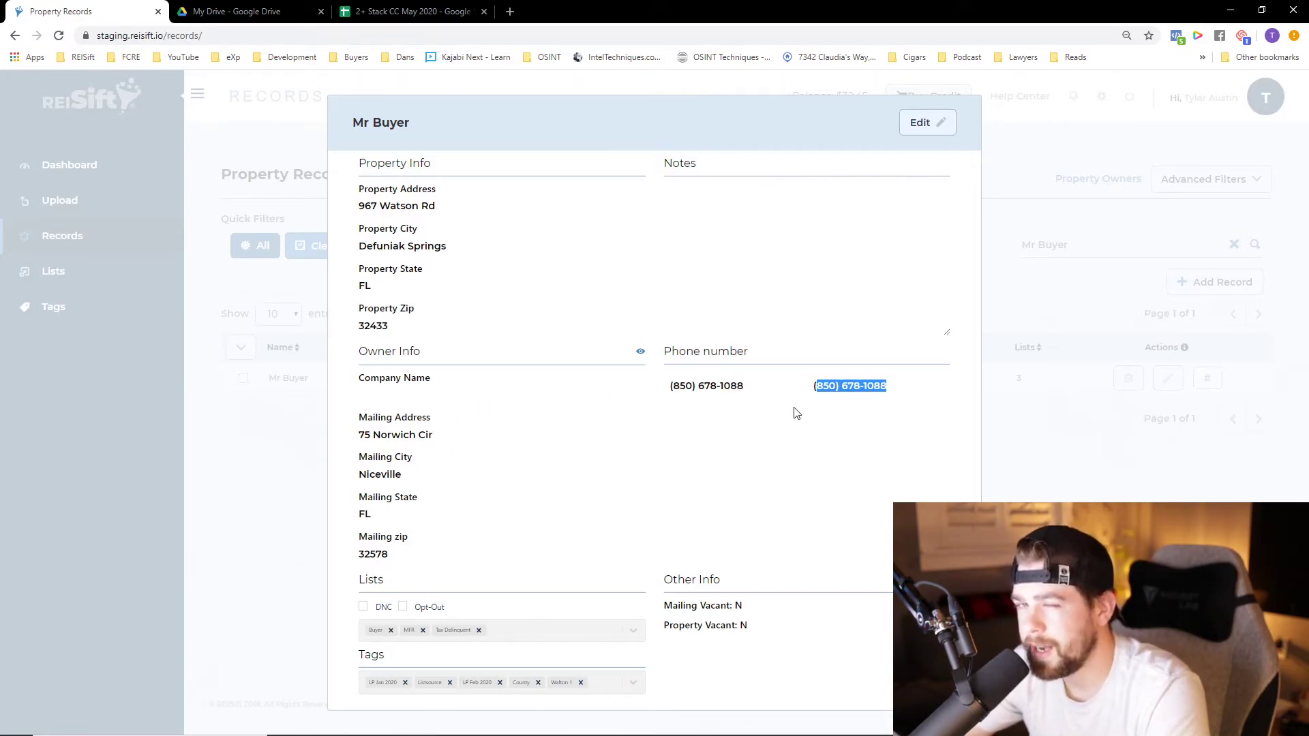
{"action": "left_click", "coordinate": [765, 419]}
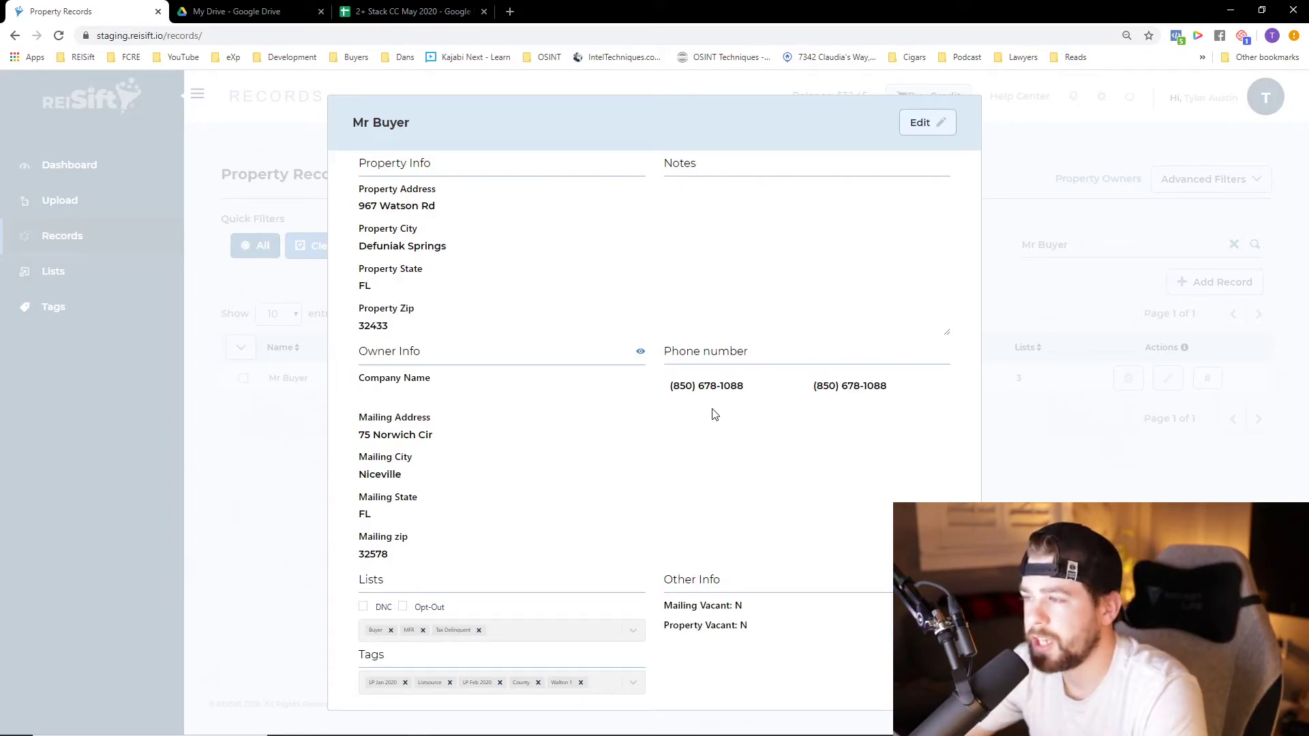
{"action": "left_click_drag", "start_coordinate": [668, 386], "coordinate": [900, 386]}
{"action": "left_click", "coordinate": [903, 387]}
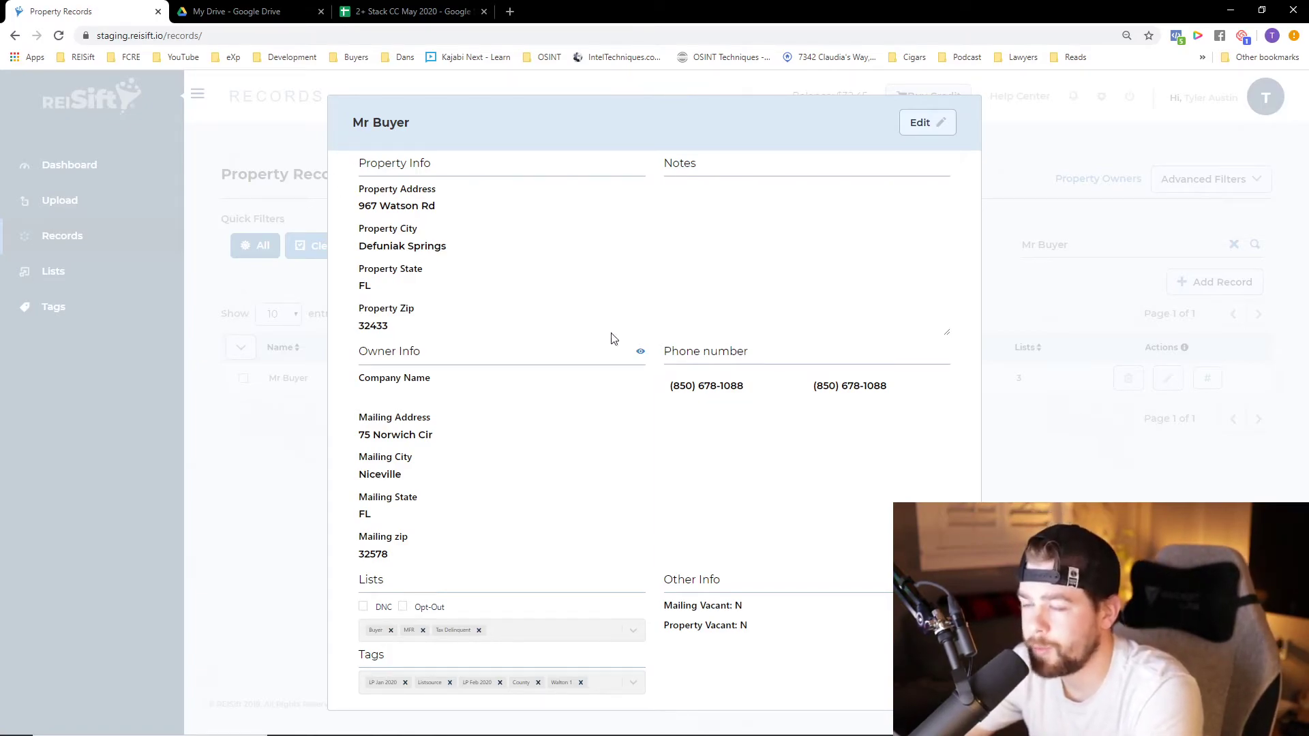
{"action": "left_click_drag", "start_coordinate": [671, 387], "coordinate": [758, 392]}
{"action": "left_click_drag", "start_coordinate": [847, 391], "coordinate": [894, 392]}
{"action": "left_click", "coordinate": [895, 392]}
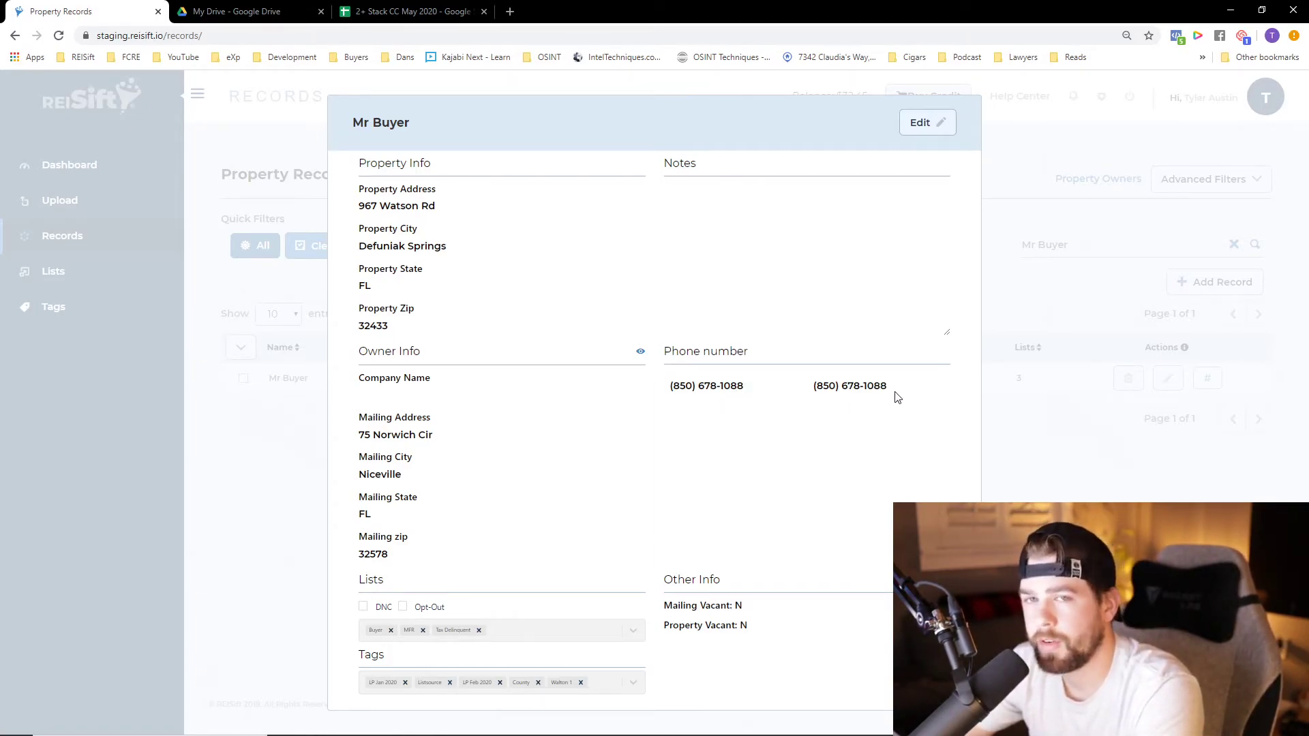
{"action": "left_click", "coordinate": [1053, 428]}
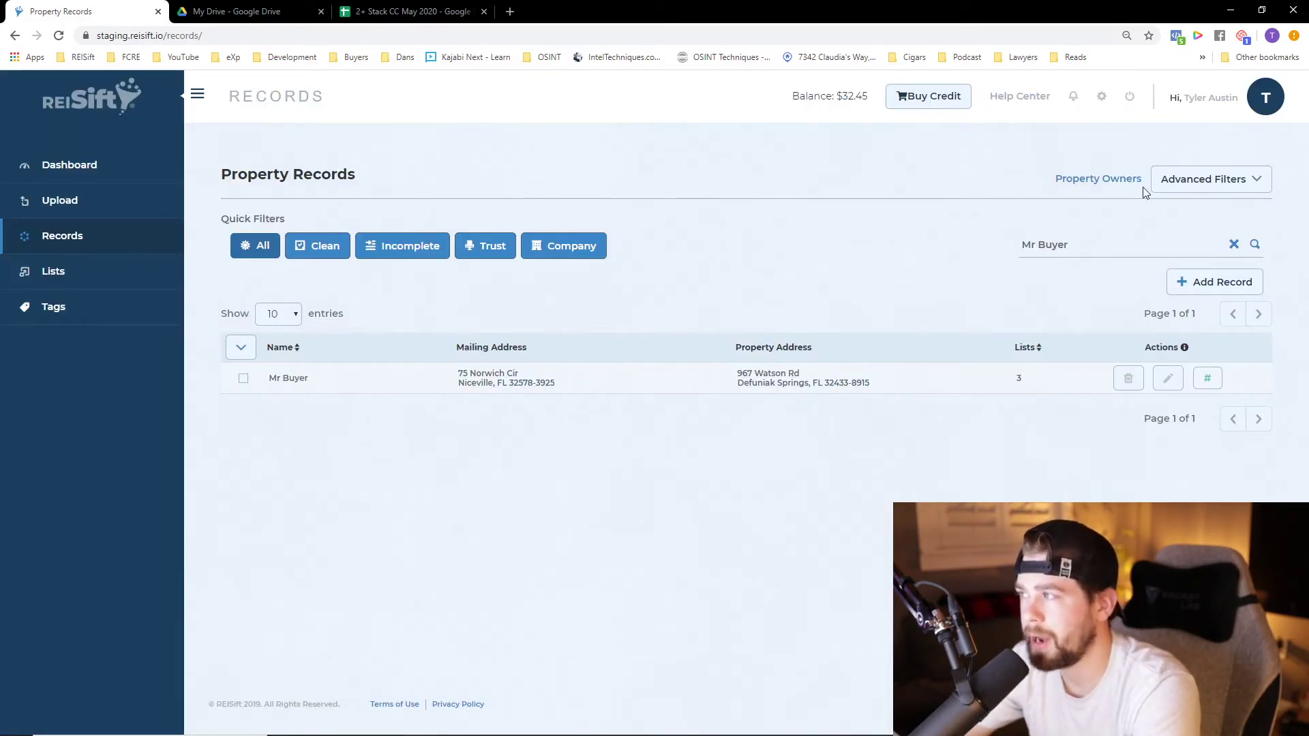
Filter the property records with the advanced filters to show only those on the Buyer list
{"action": "left_click", "coordinate": [1201, 179]}
{"action": "left_click", "coordinate": [480, 231]}
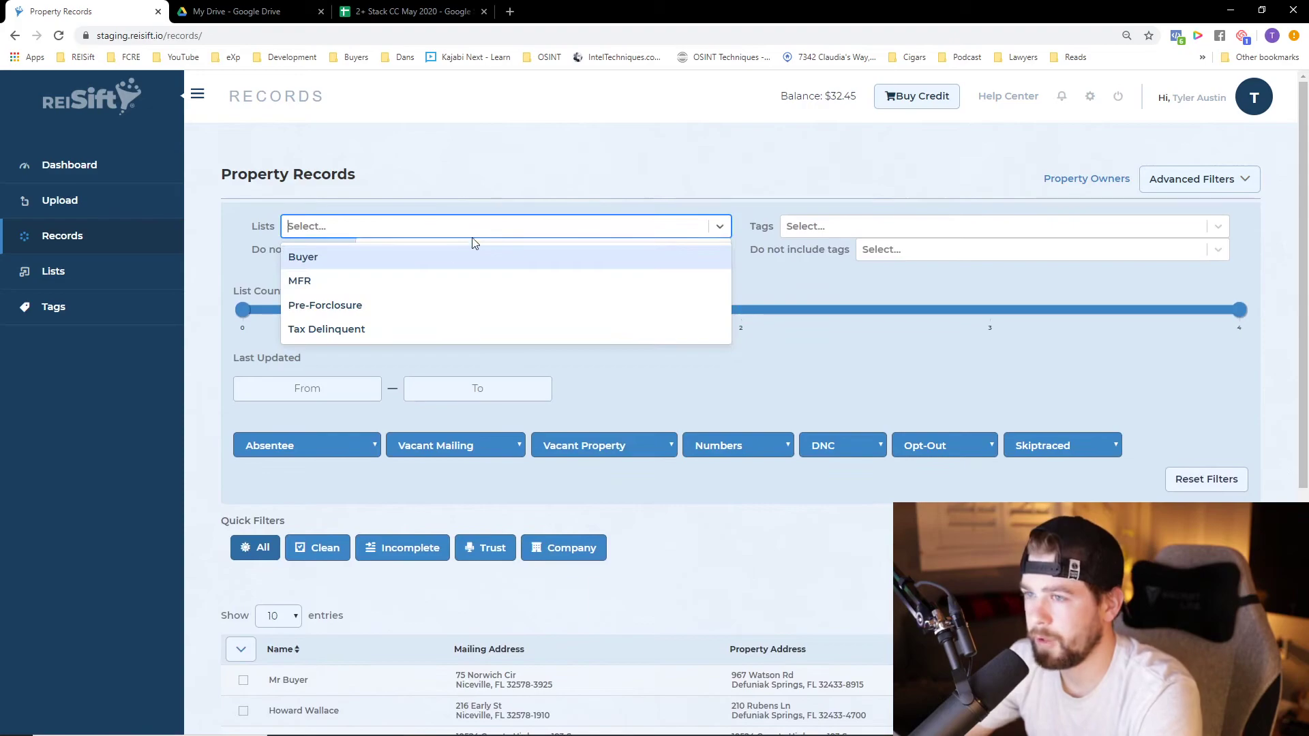
{"action": "left_click", "coordinate": [418, 255]}
{"action": "scroll", "coordinate": [409, 532], "scroll_direction": "down", "scroll_amount": 2}
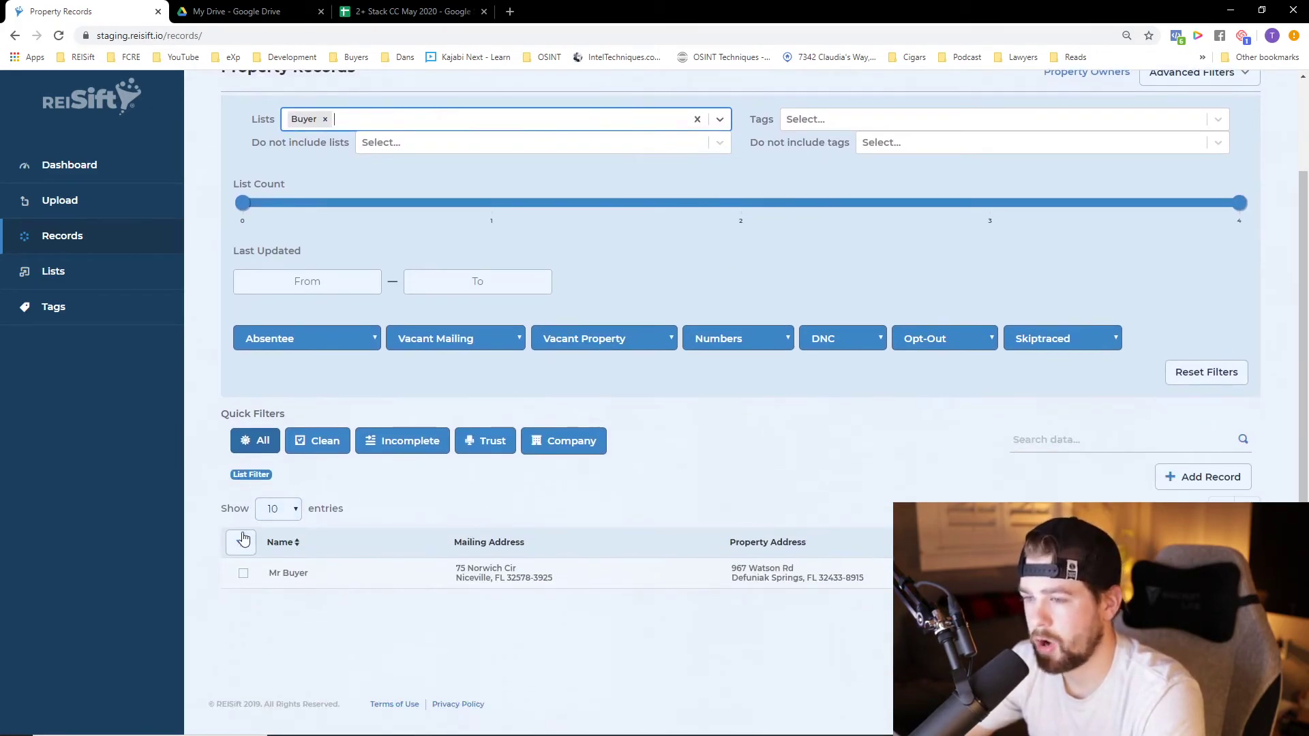
Select the visible records on the Buyer list, apply Delete Phones to them and confirm the deletion
{"action": "left_click", "coordinate": [242, 539]}
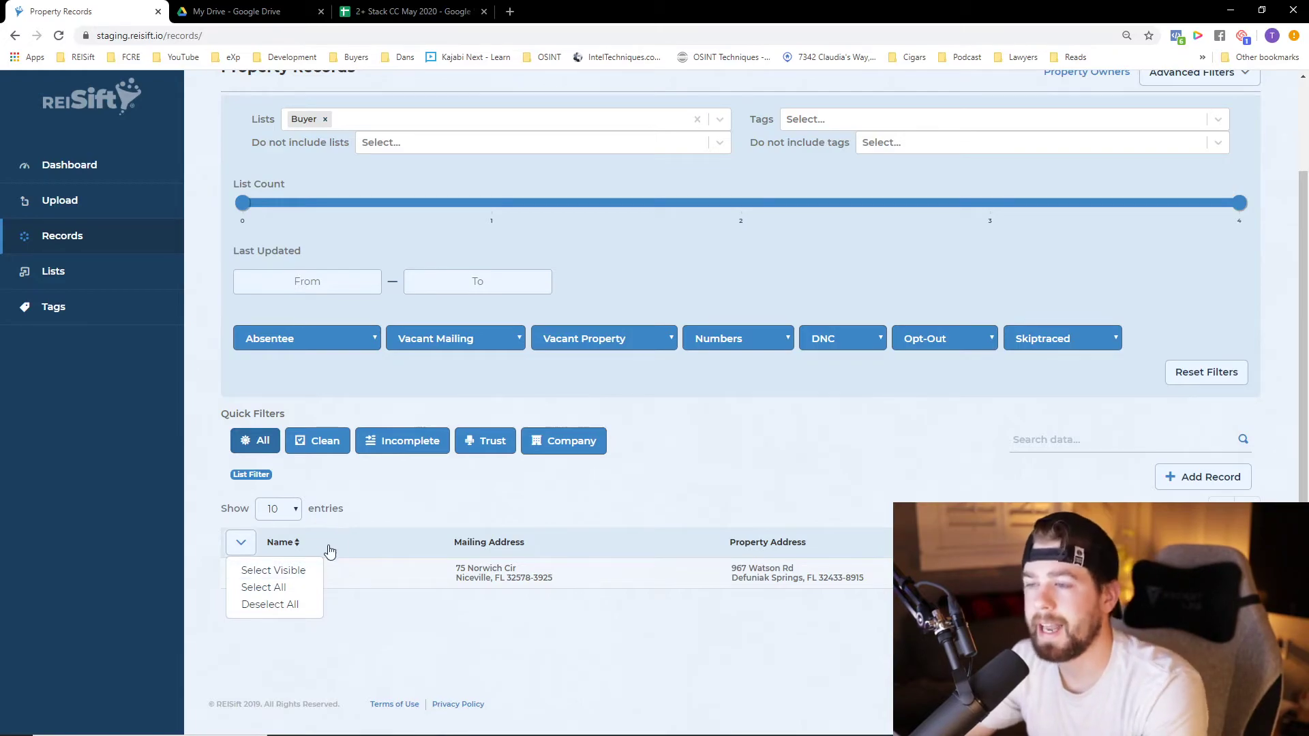
{"action": "left_click", "coordinate": [276, 570]}
{"action": "left_click", "coordinate": [381, 509]}
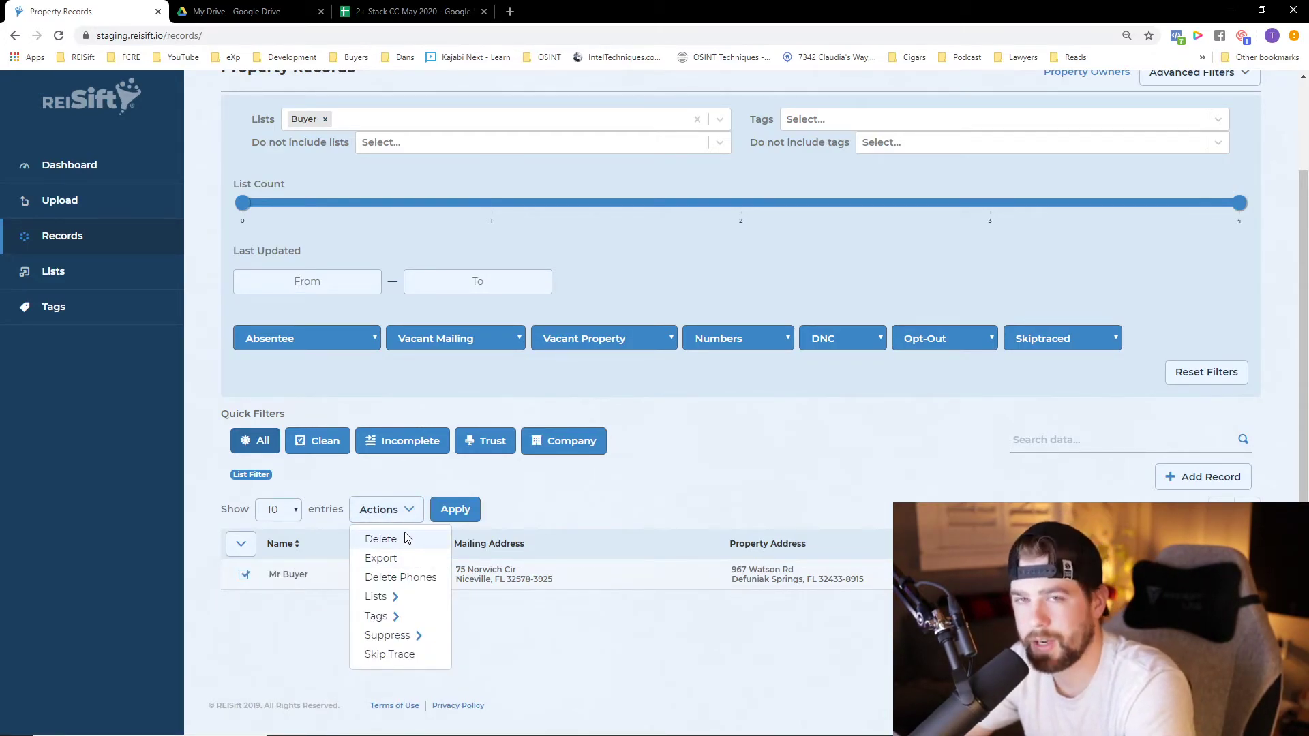
{"action": "left_click", "coordinate": [423, 579]}
{"action": "left_click", "coordinate": [490, 510]}
{"action": "left_click", "coordinate": [617, 415]}
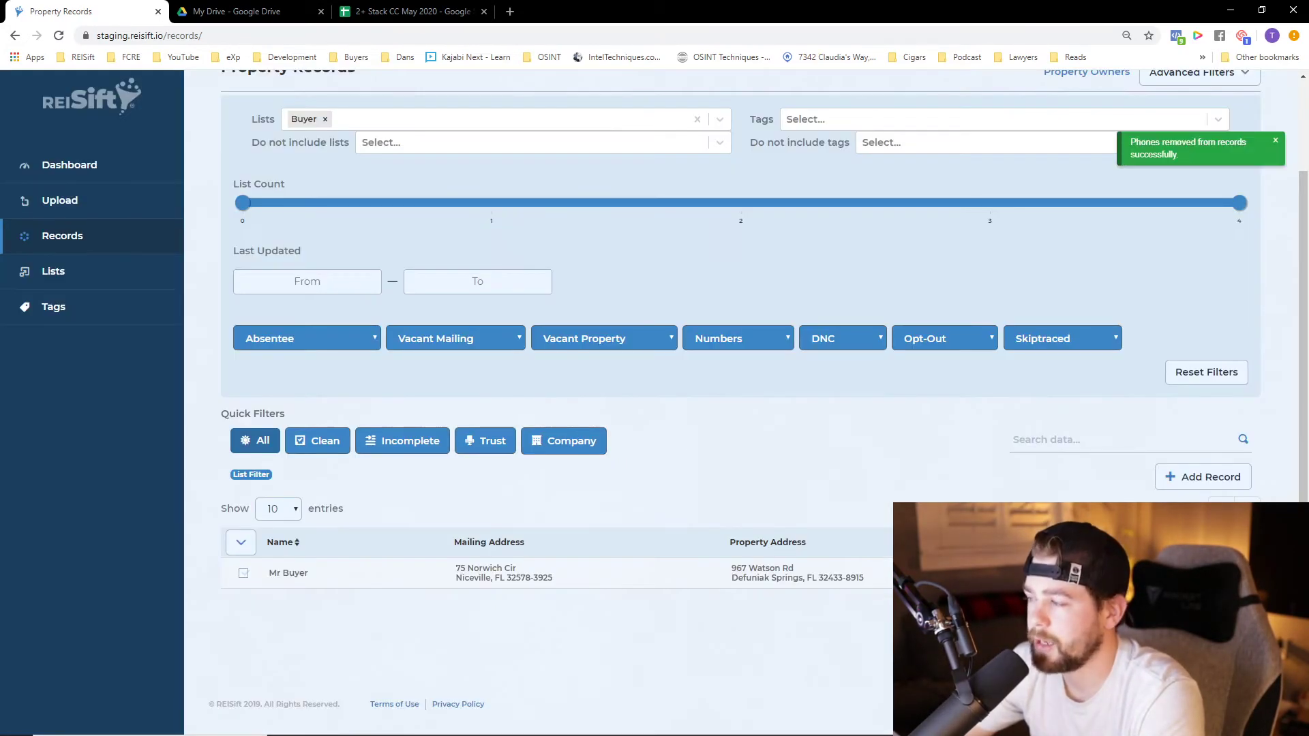
Open the filtered record to check its phone number section, and close it, leaving the record unselected
{"action": "left_click", "coordinate": [288, 573]}
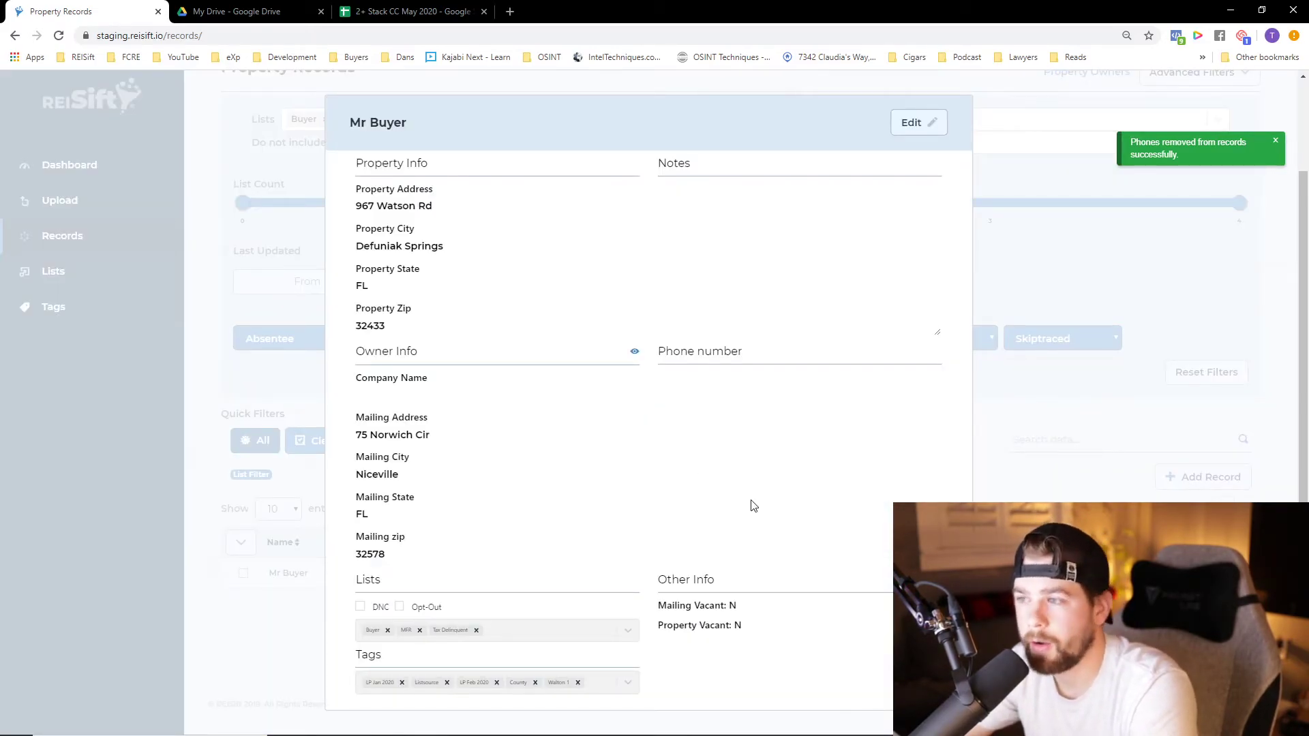
{"action": "left_click", "coordinate": [292, 636]}
{"action": "left_click", "coordinate": [243, 574]}
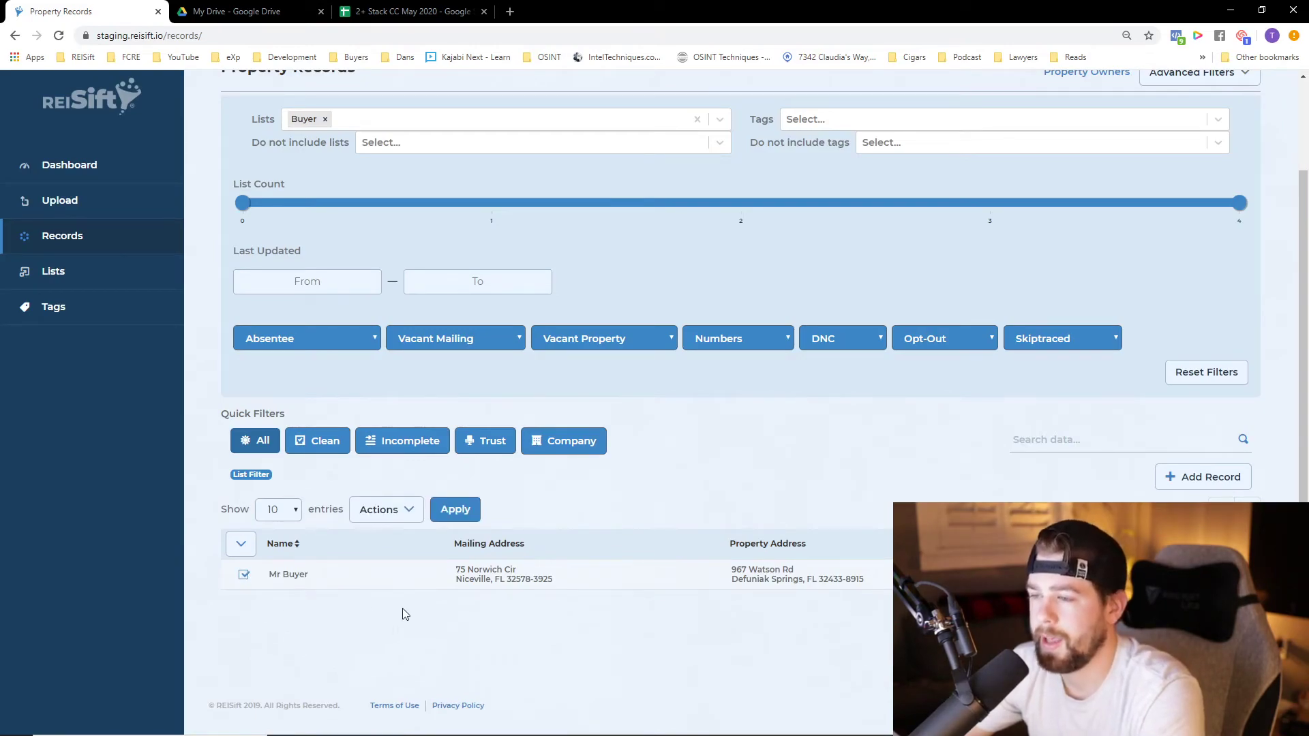
{"action": "left_click", "coordinate": [244, 576]}
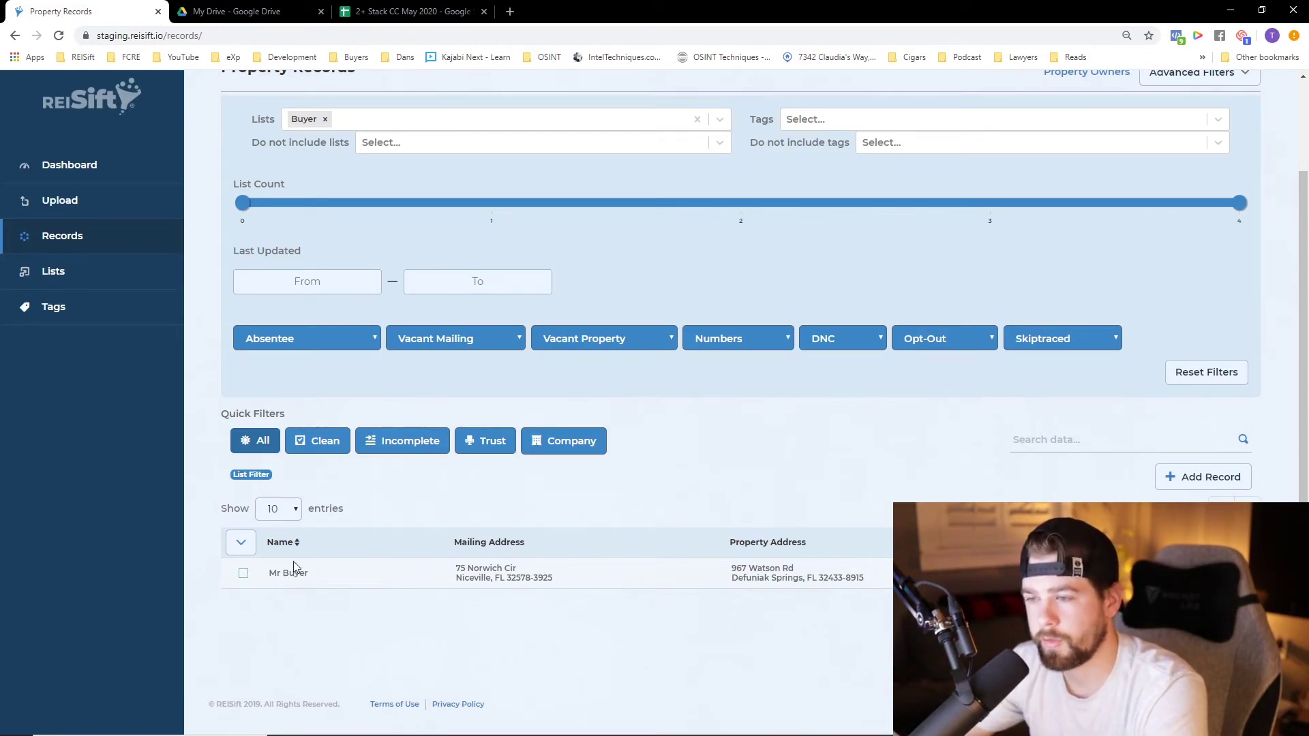
Reset the advanced filters and return to the full property records list
{"action": "left_click", "coordinate": [1189, 380]}
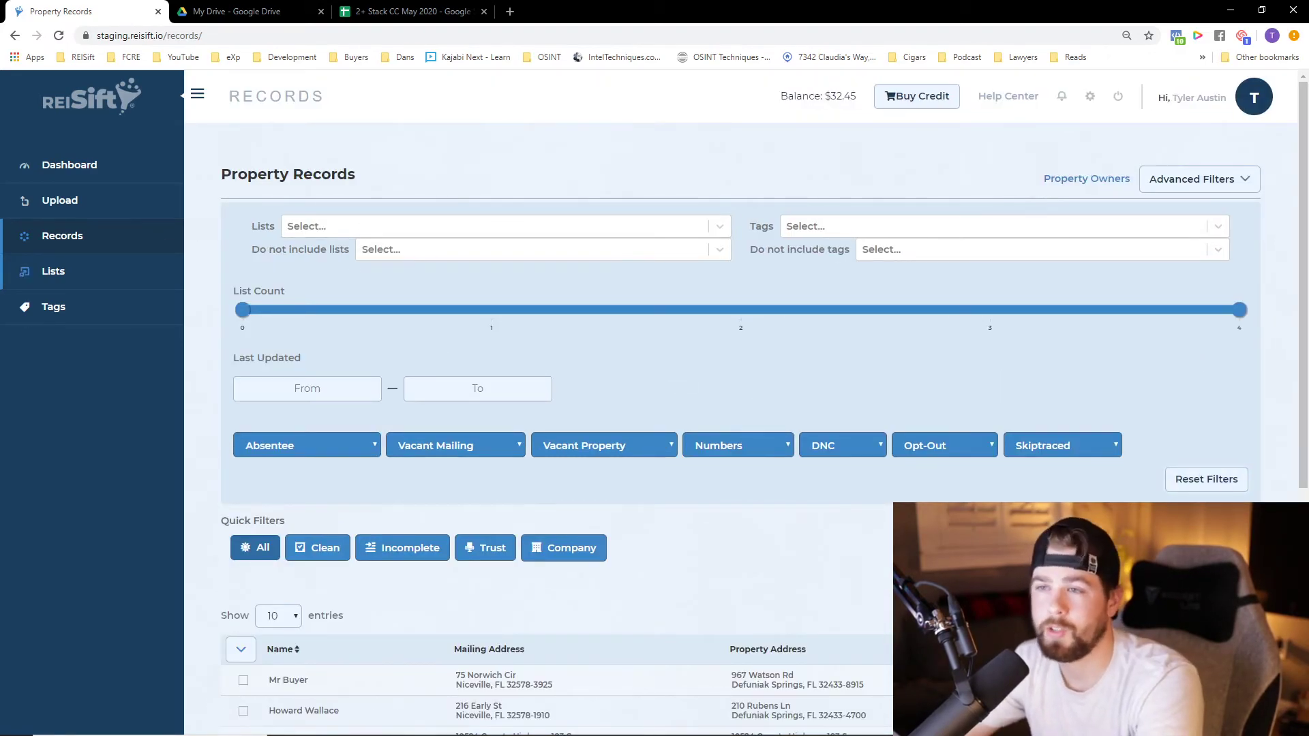
{"action": "left_click", "coordinate": [52, 237]}
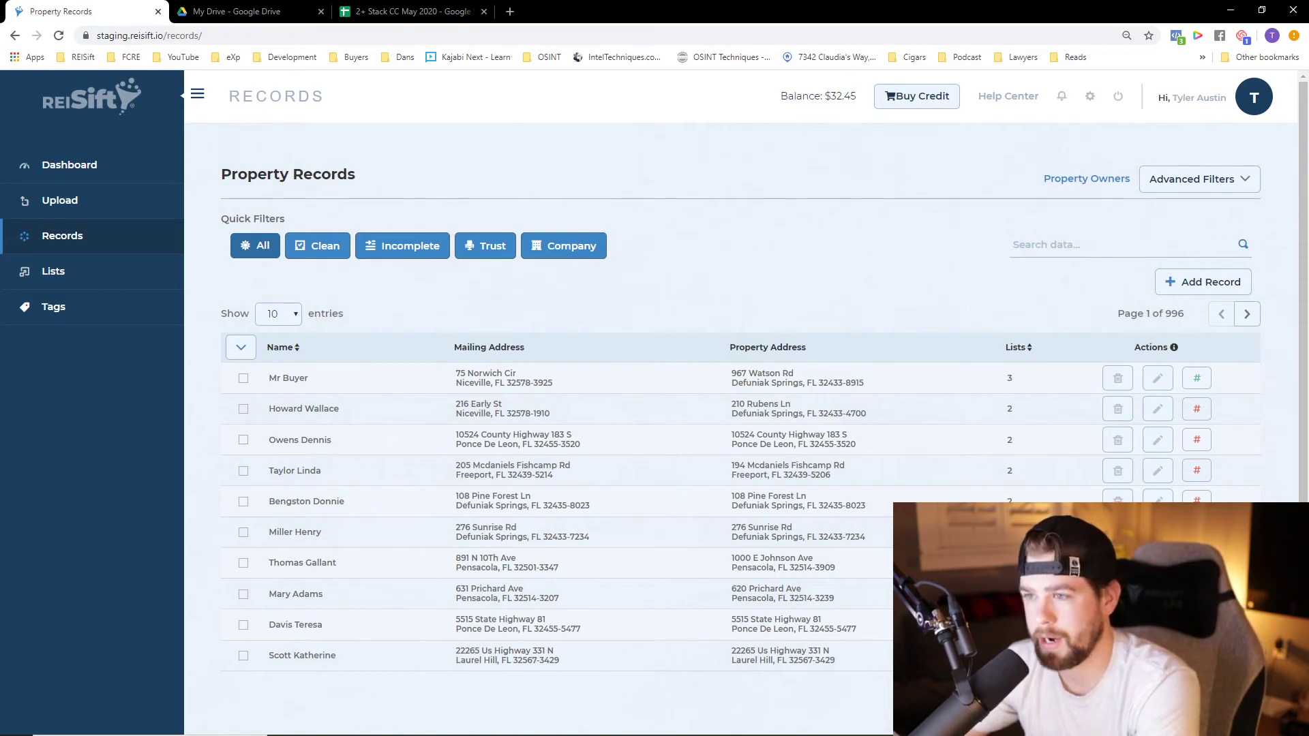
Review the first record's owner details and owned properties, and view its phone fields in edit mode without saving
{"action": "left_click", "coordinate": [539, 380]}
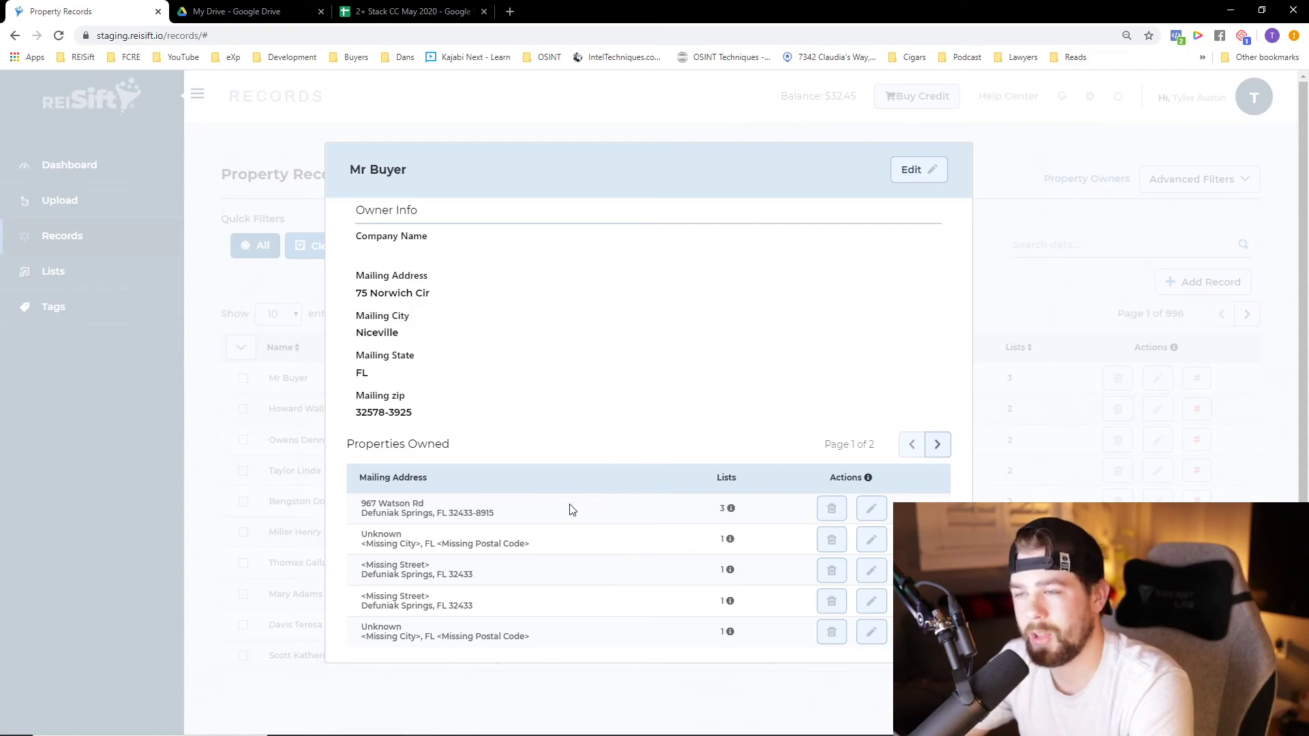
{"action": "left_click", "coordinate": [182, 510]}
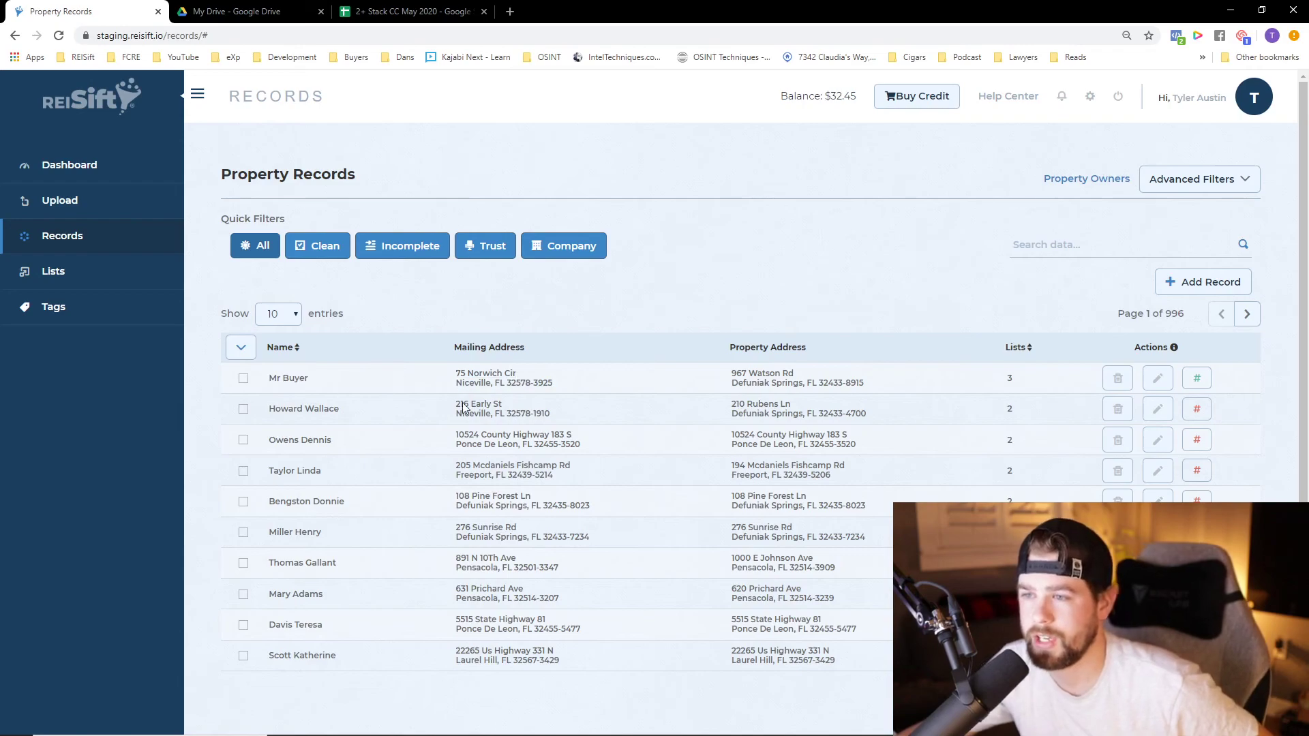
{"action": "left_click", "coordinate": [1157, 379]}
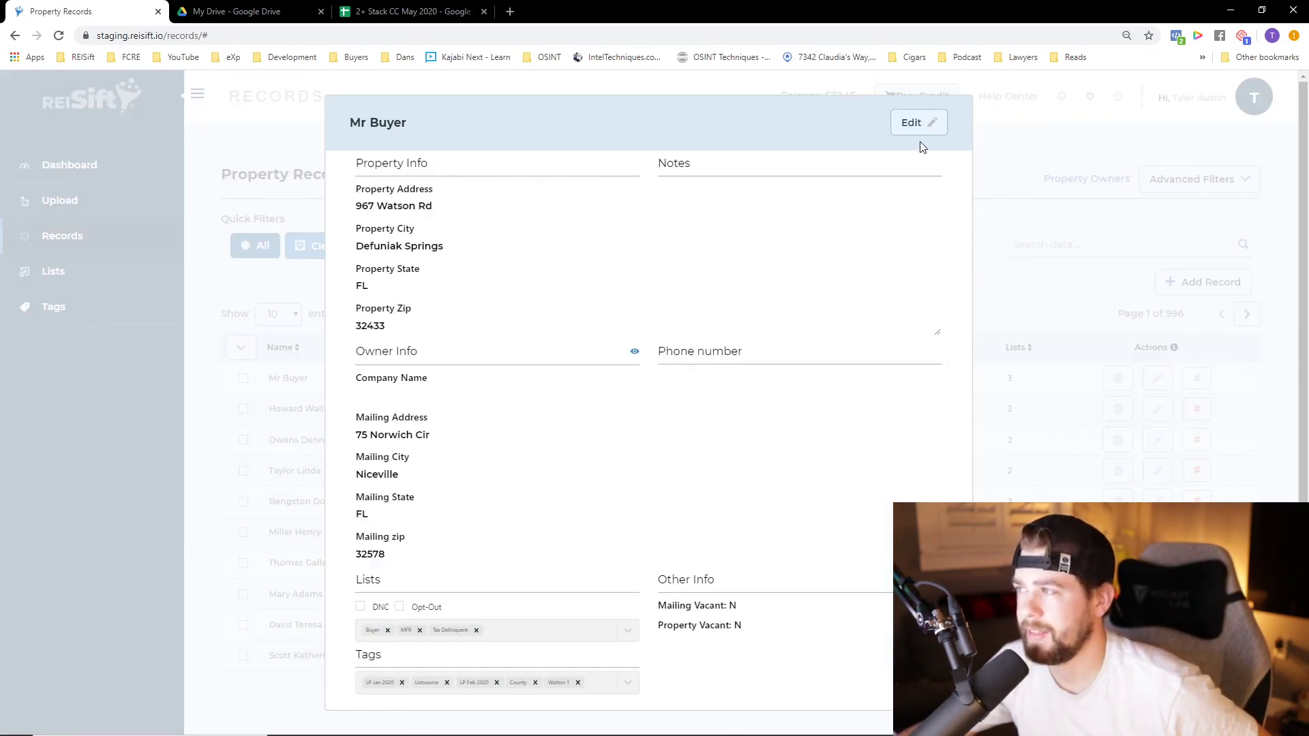
{"action": "left_click", "coordinate": [920, 123]}
{"action": "left_click", "coordinate": [725, 390]}
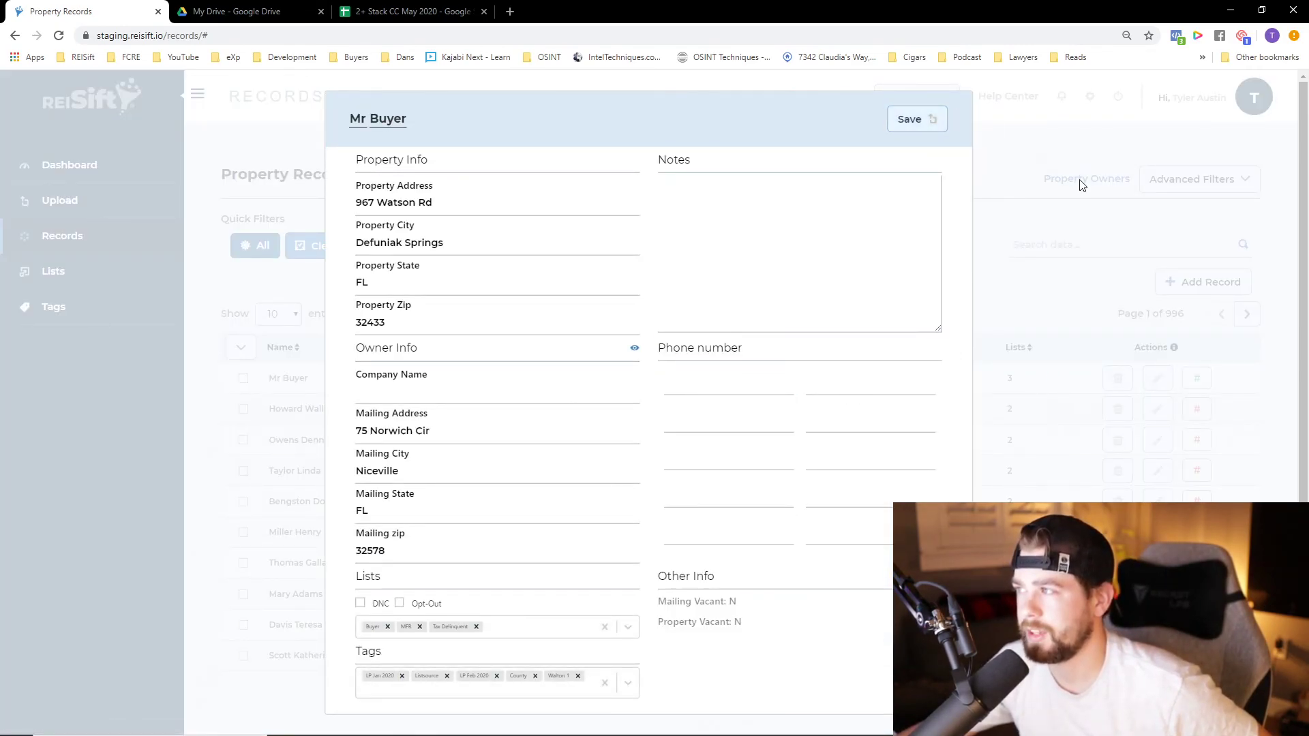
{"action": "left_click", "coordinate": [1079, 185]}
Select the first record in the list and choose Delete Phones as its bulk action
{"action": "left_click", "coordinate": [243, 379]}
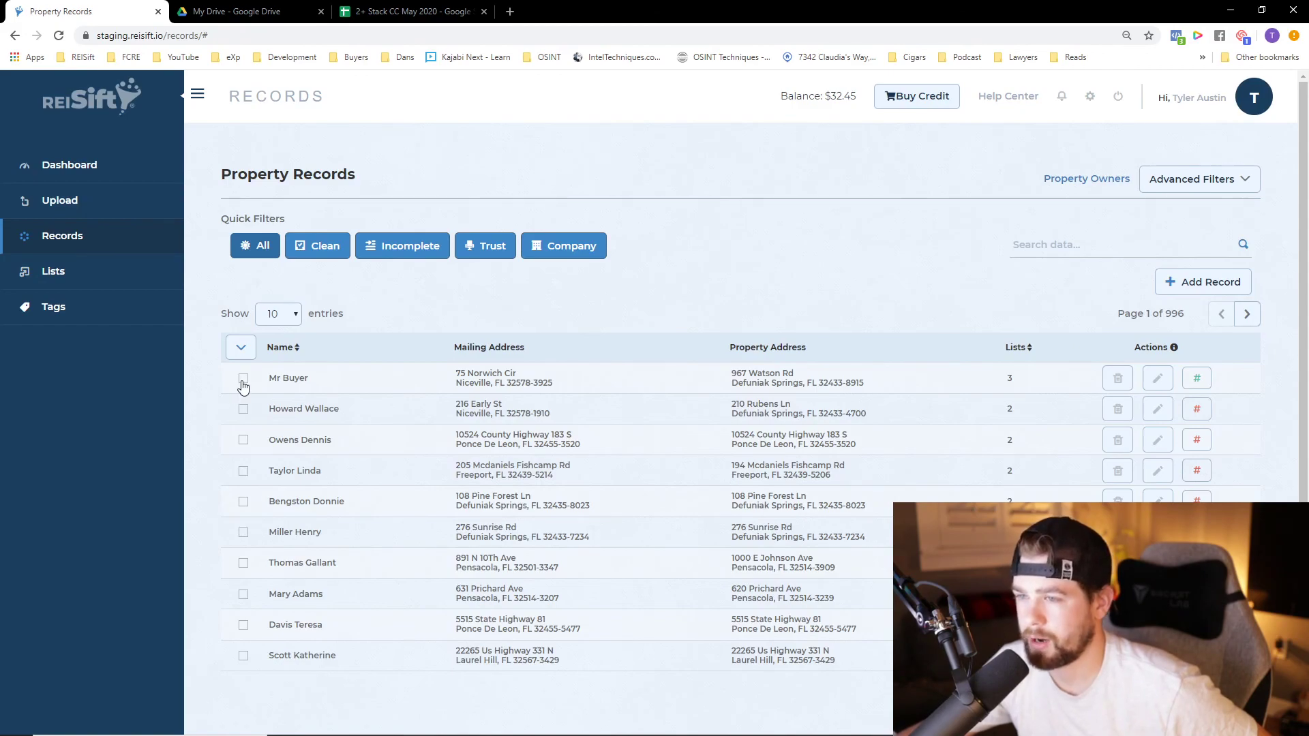
{"action": "left_click", "coordinate": [383, 314]}
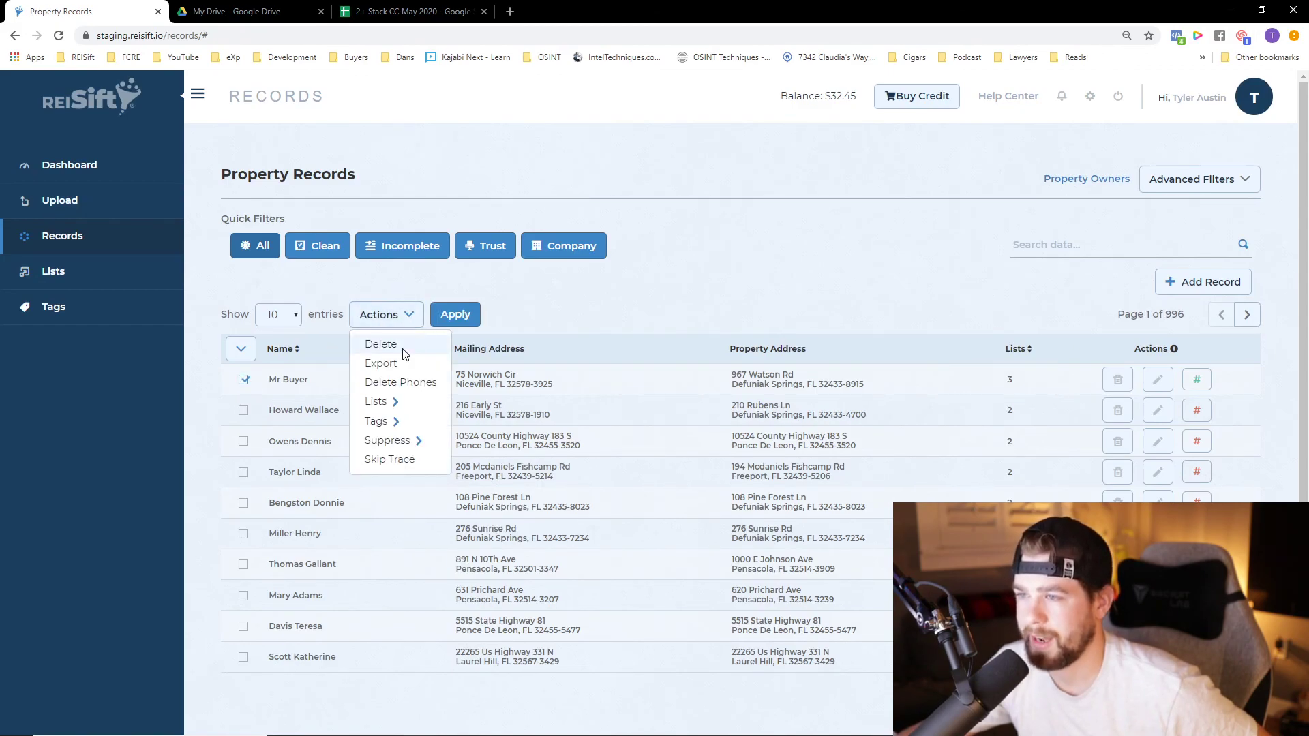
{"action": "left_click", "coordinate": [419, 382]}
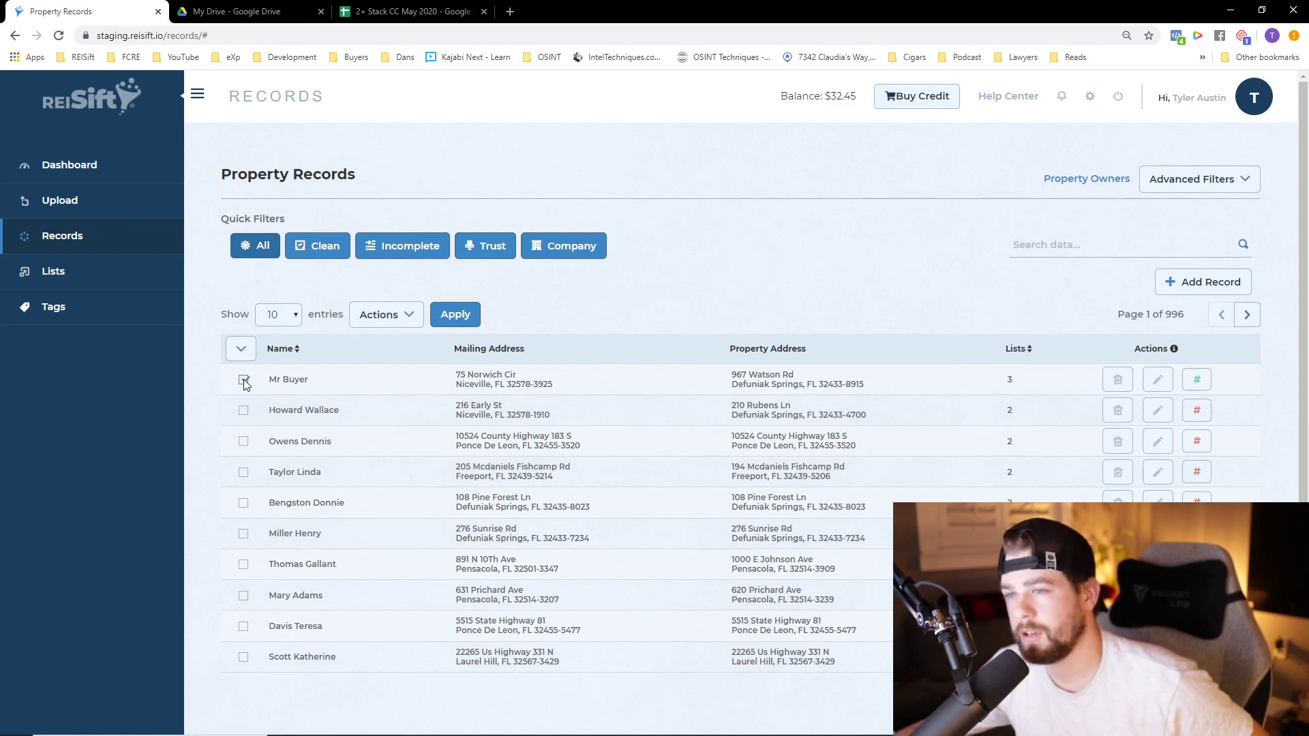